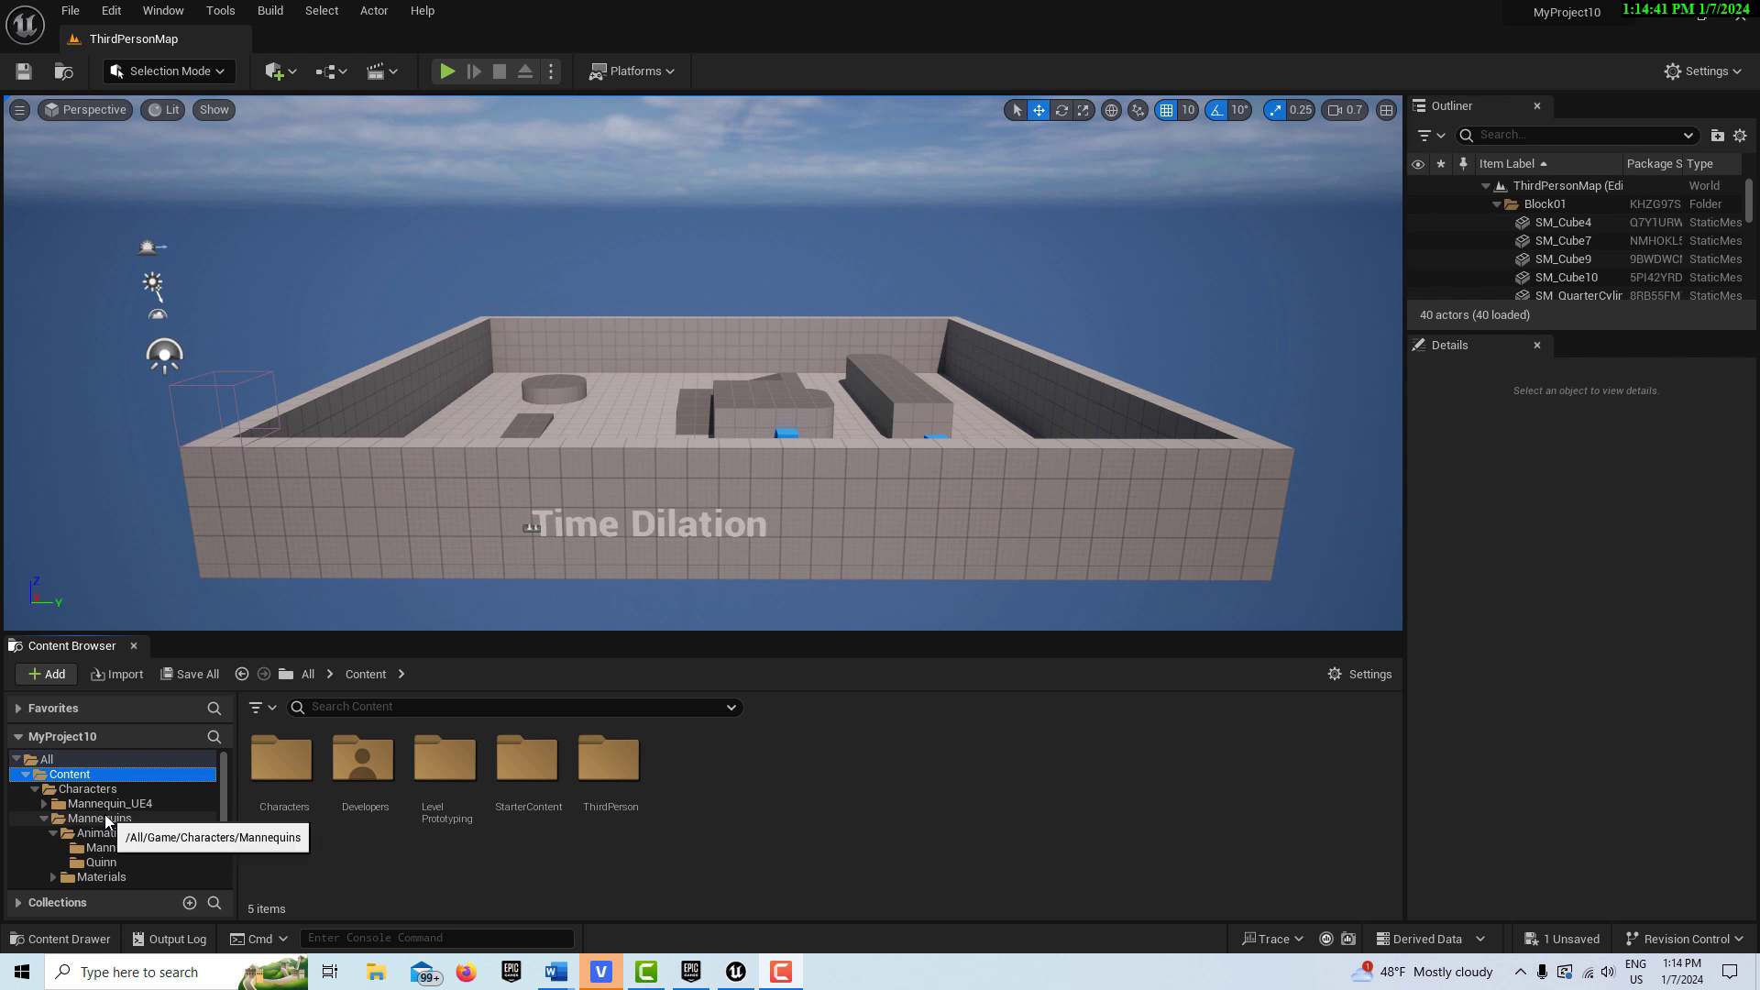
- Place the MF_Walk_Fwd animation from the Characters/Mannequins/Animations/Quinn folder into the level
{"action": "left_click", "coordinate": [73, 819]}
{"action": "double_click", "coordinate": [283, 785]}
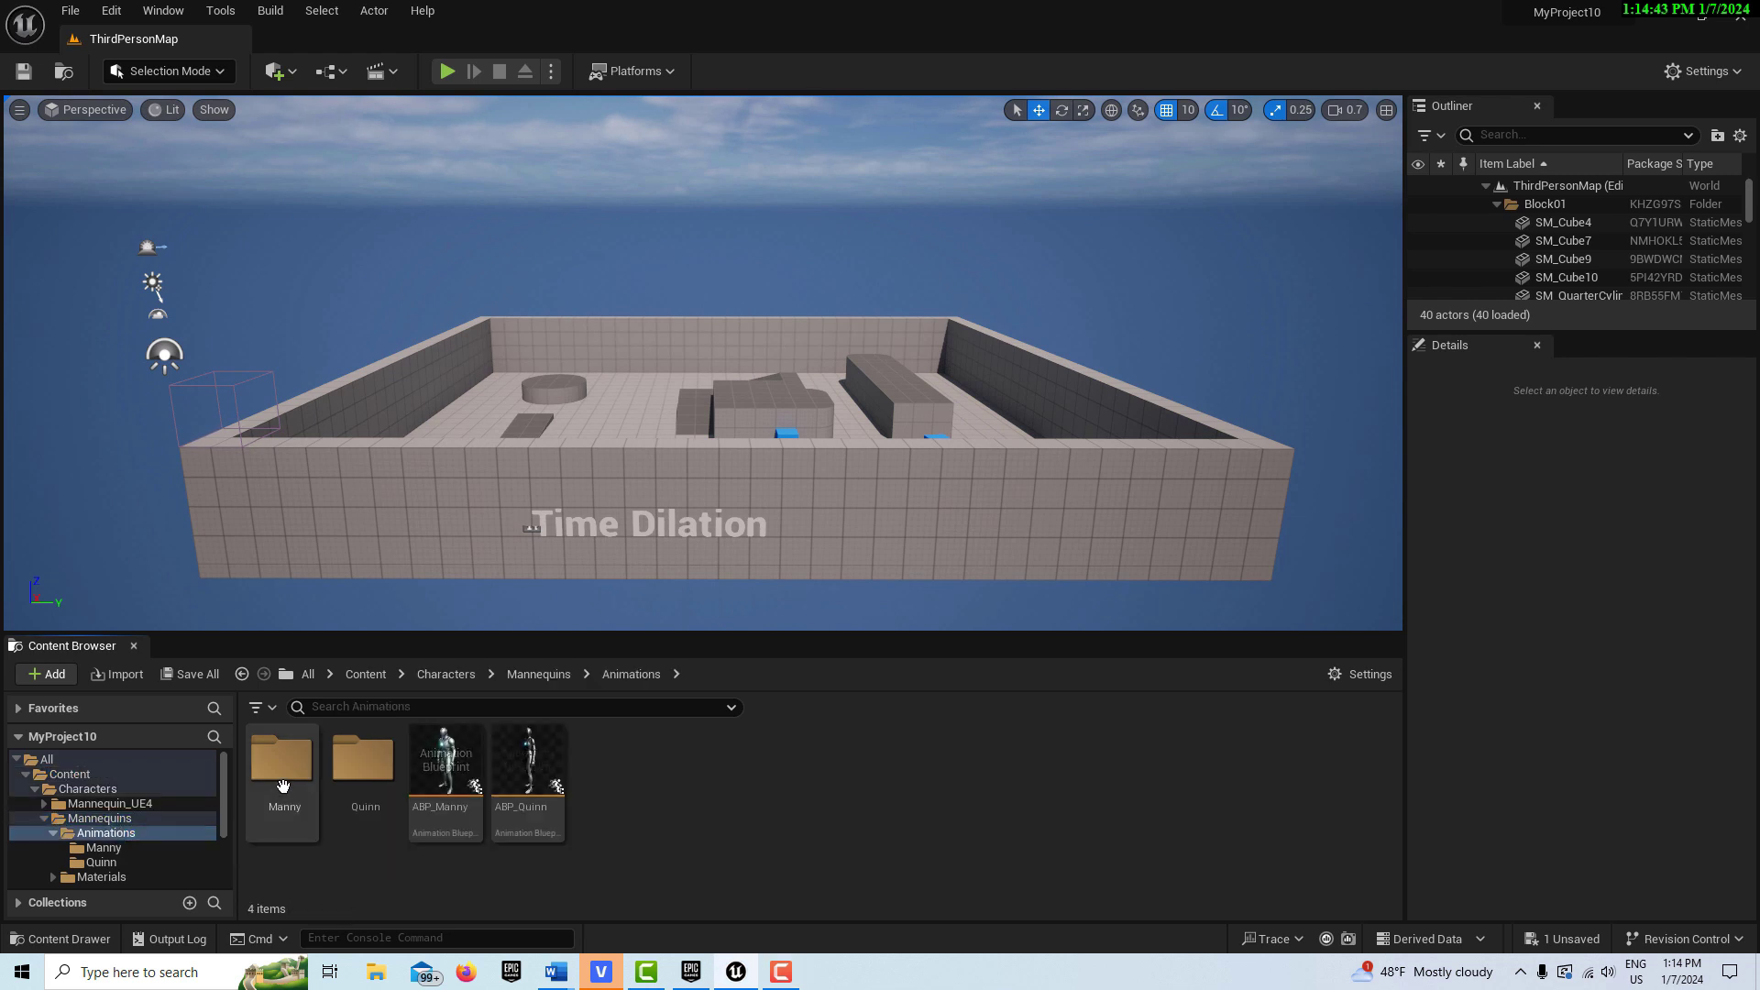
{"action": "double_click", "coordinate": [361, 761]}
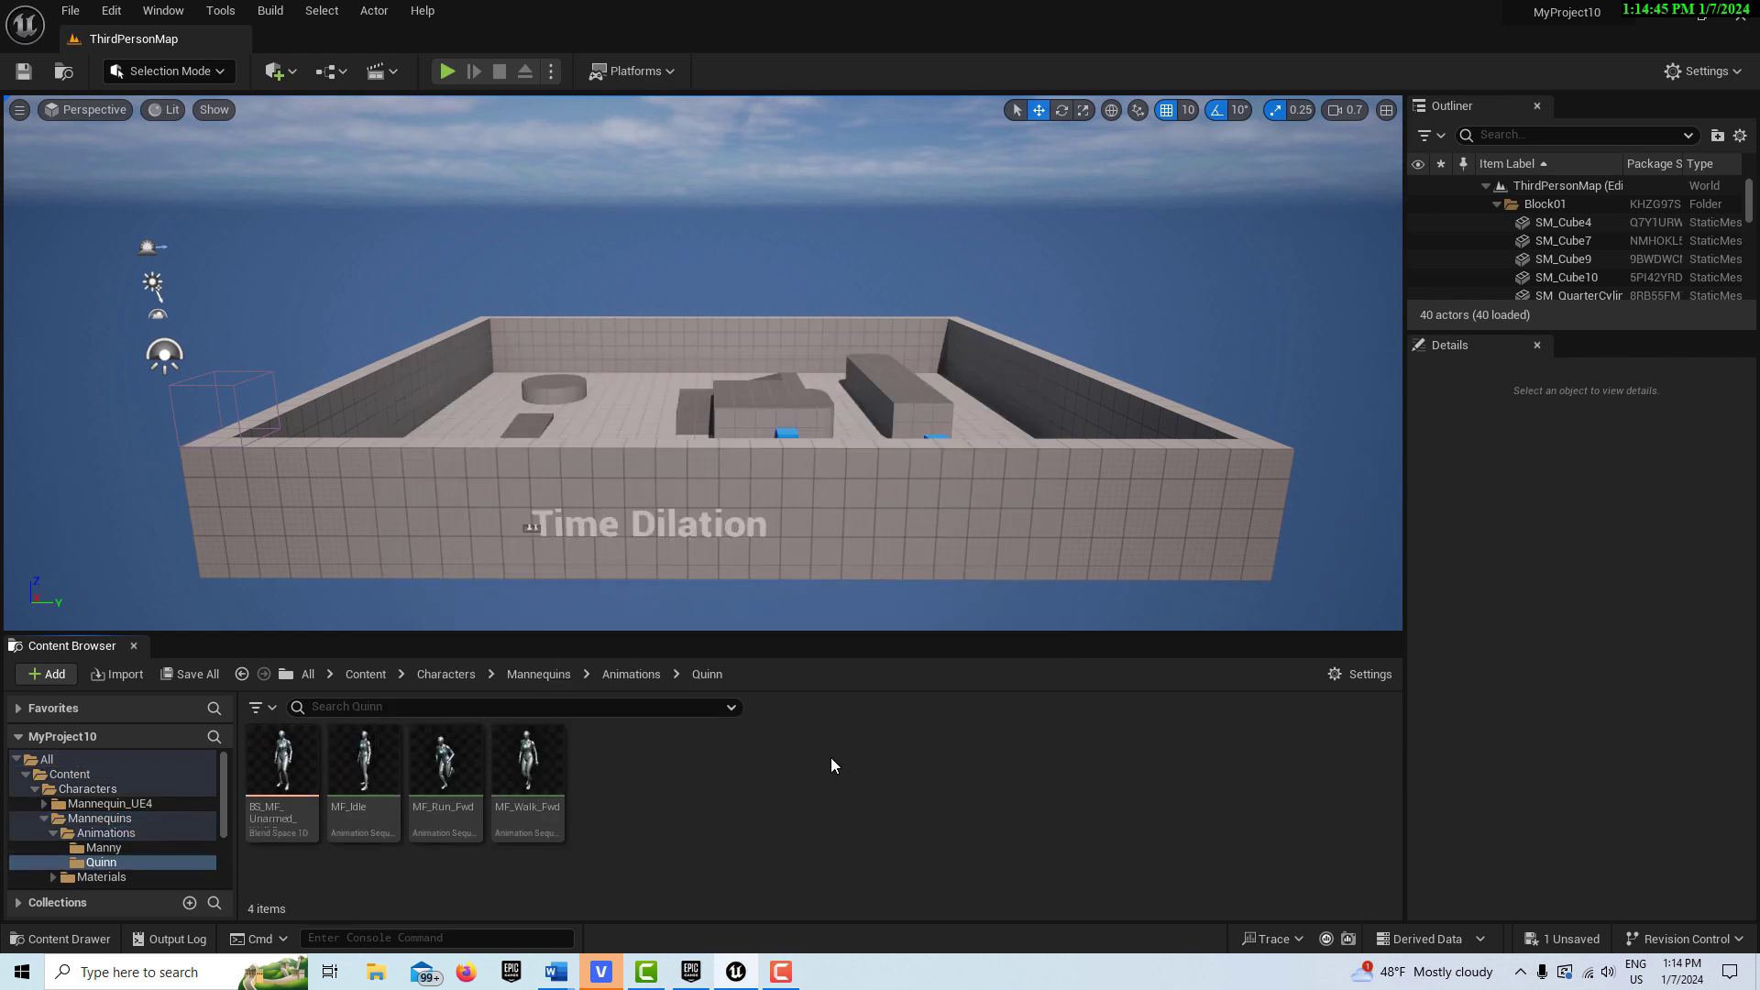
{"action": "mouse_move", "coordinate": [535, 778]}
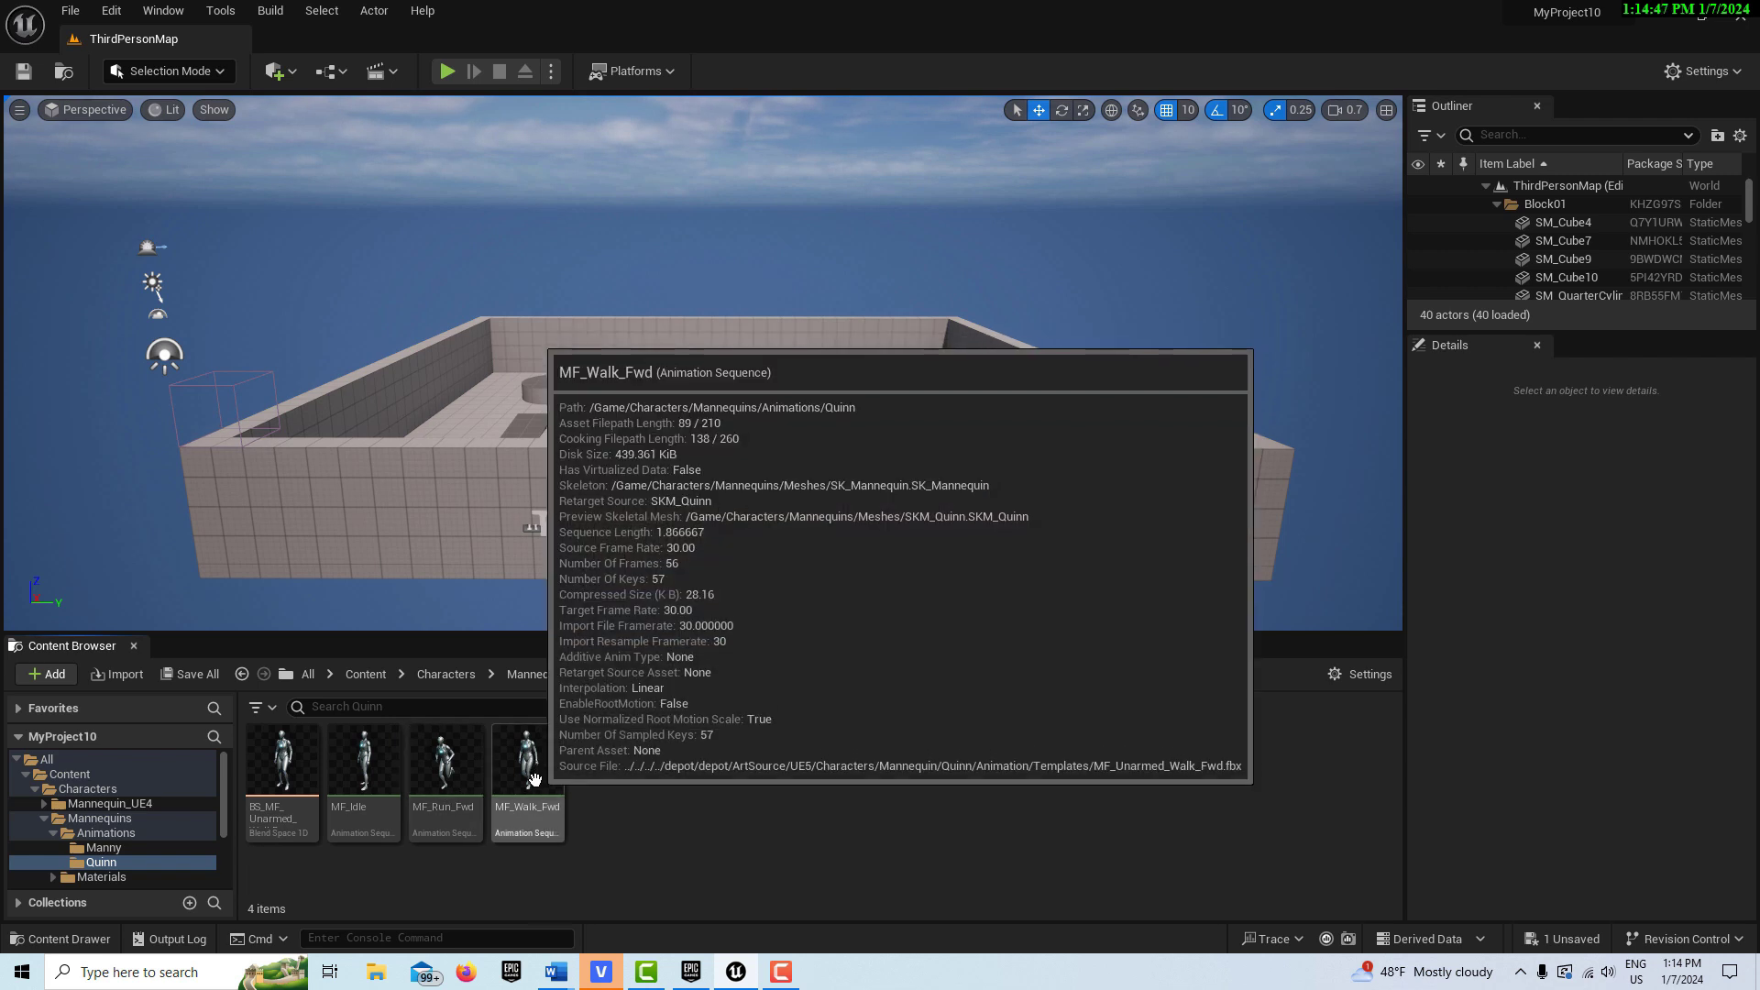
{"action": "left_click_drag", "start_coordinate": [535, 778], "coordinate": [541, 436]}
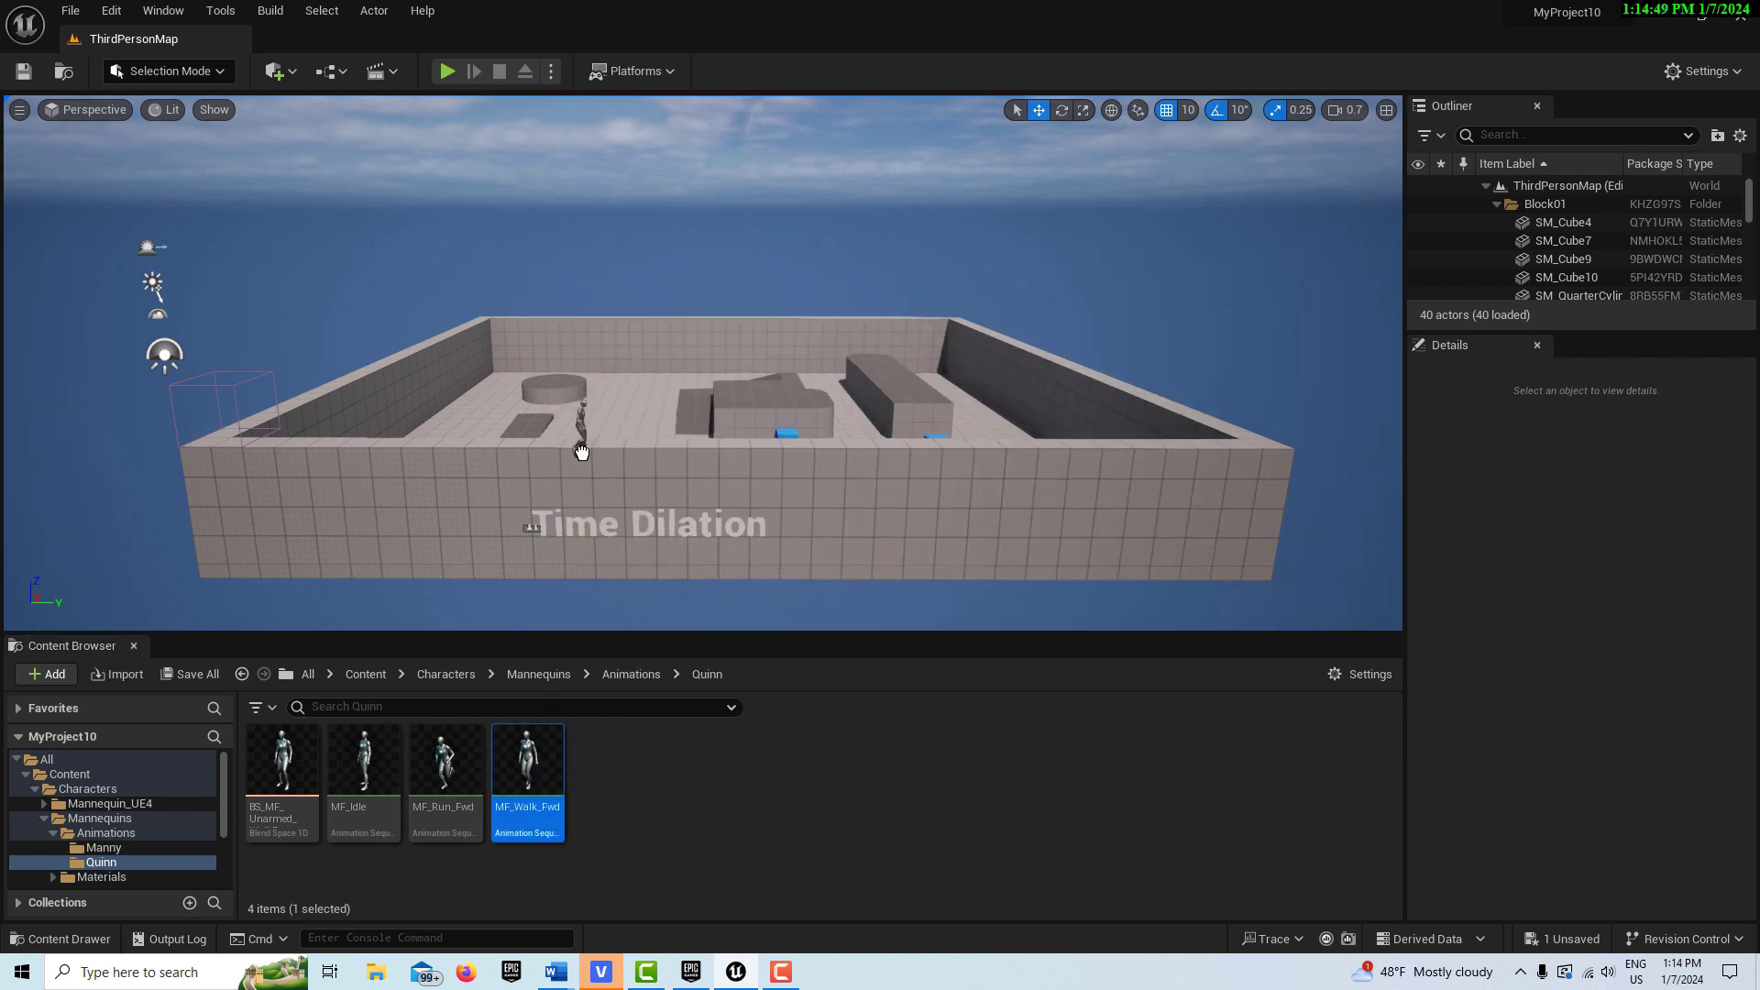
{"action": "left_click_drag", "start_coordinate": [663, 469], "coordinate": [667, 472]}
- Move the MF_Walk_Fwd mannequin away from the front wall and frame it in the viewport
{"action": "right_click_drag", "start_coordinate": [735, 491], "coordinate": [775, 449]}
{"action": "scroll", "coordinate": [558, 486], "scroll_direction": "up", "scroll_amount": 3}
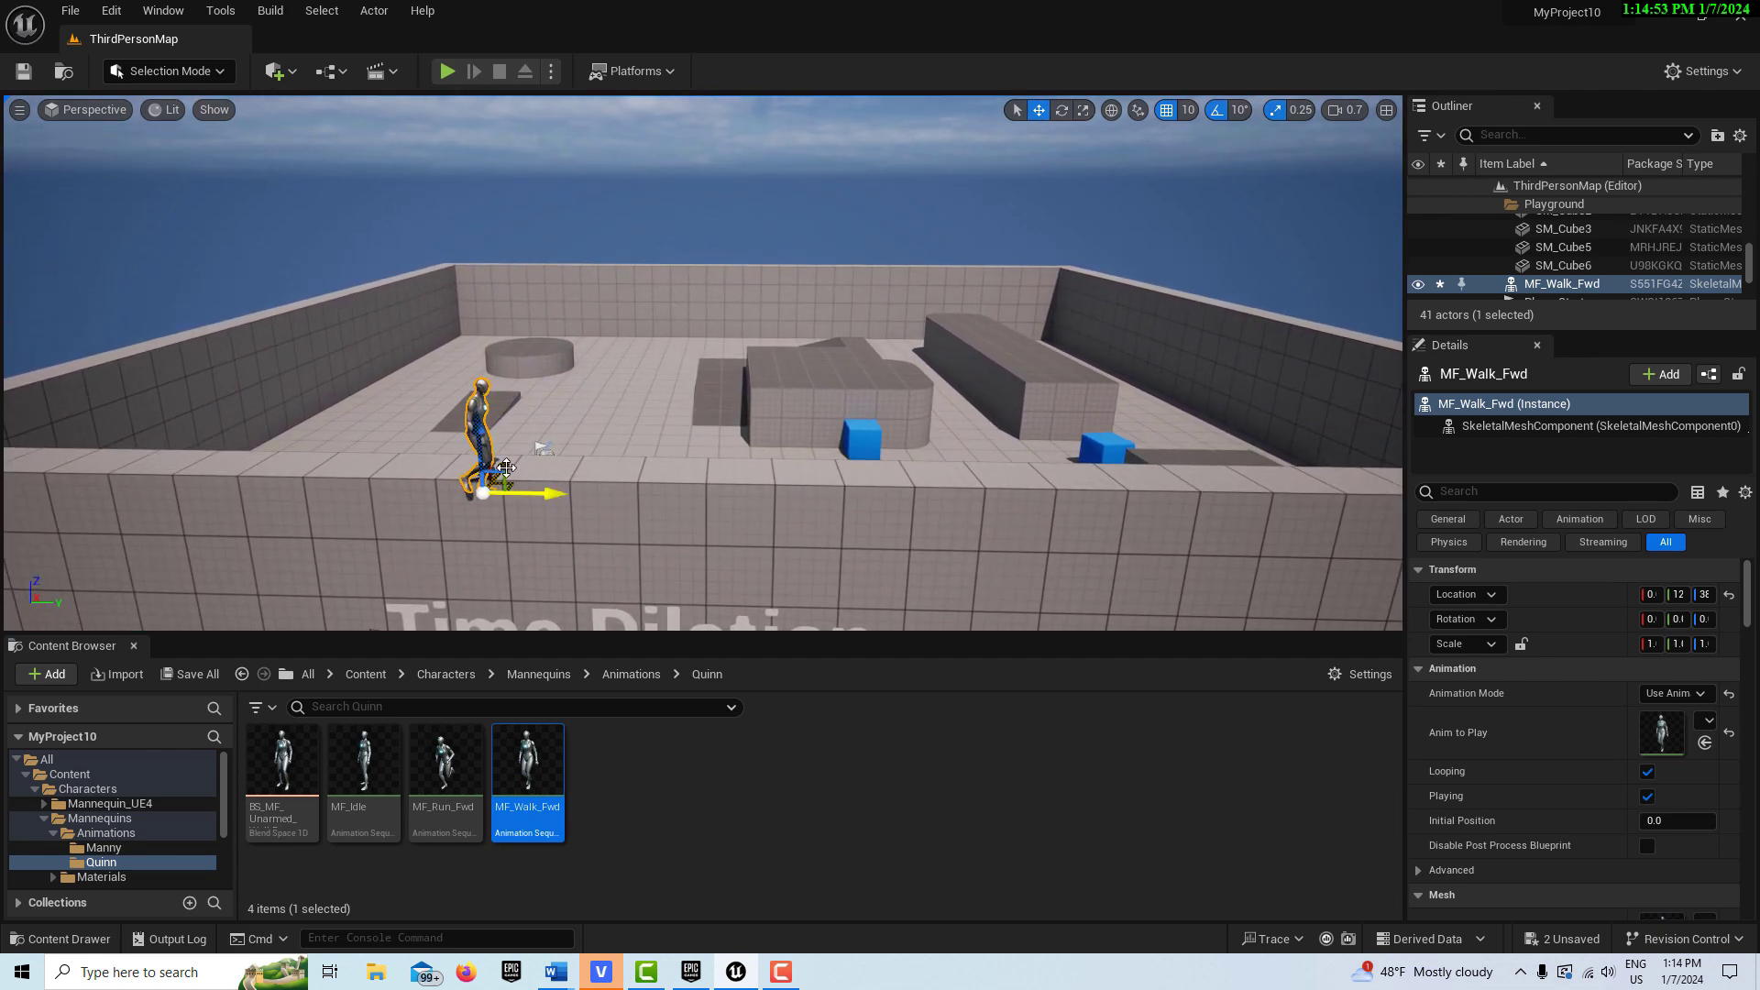
{"action": "left_click_drag", "start_coordinate": [506, 467], "coordinate": [530, 392]}
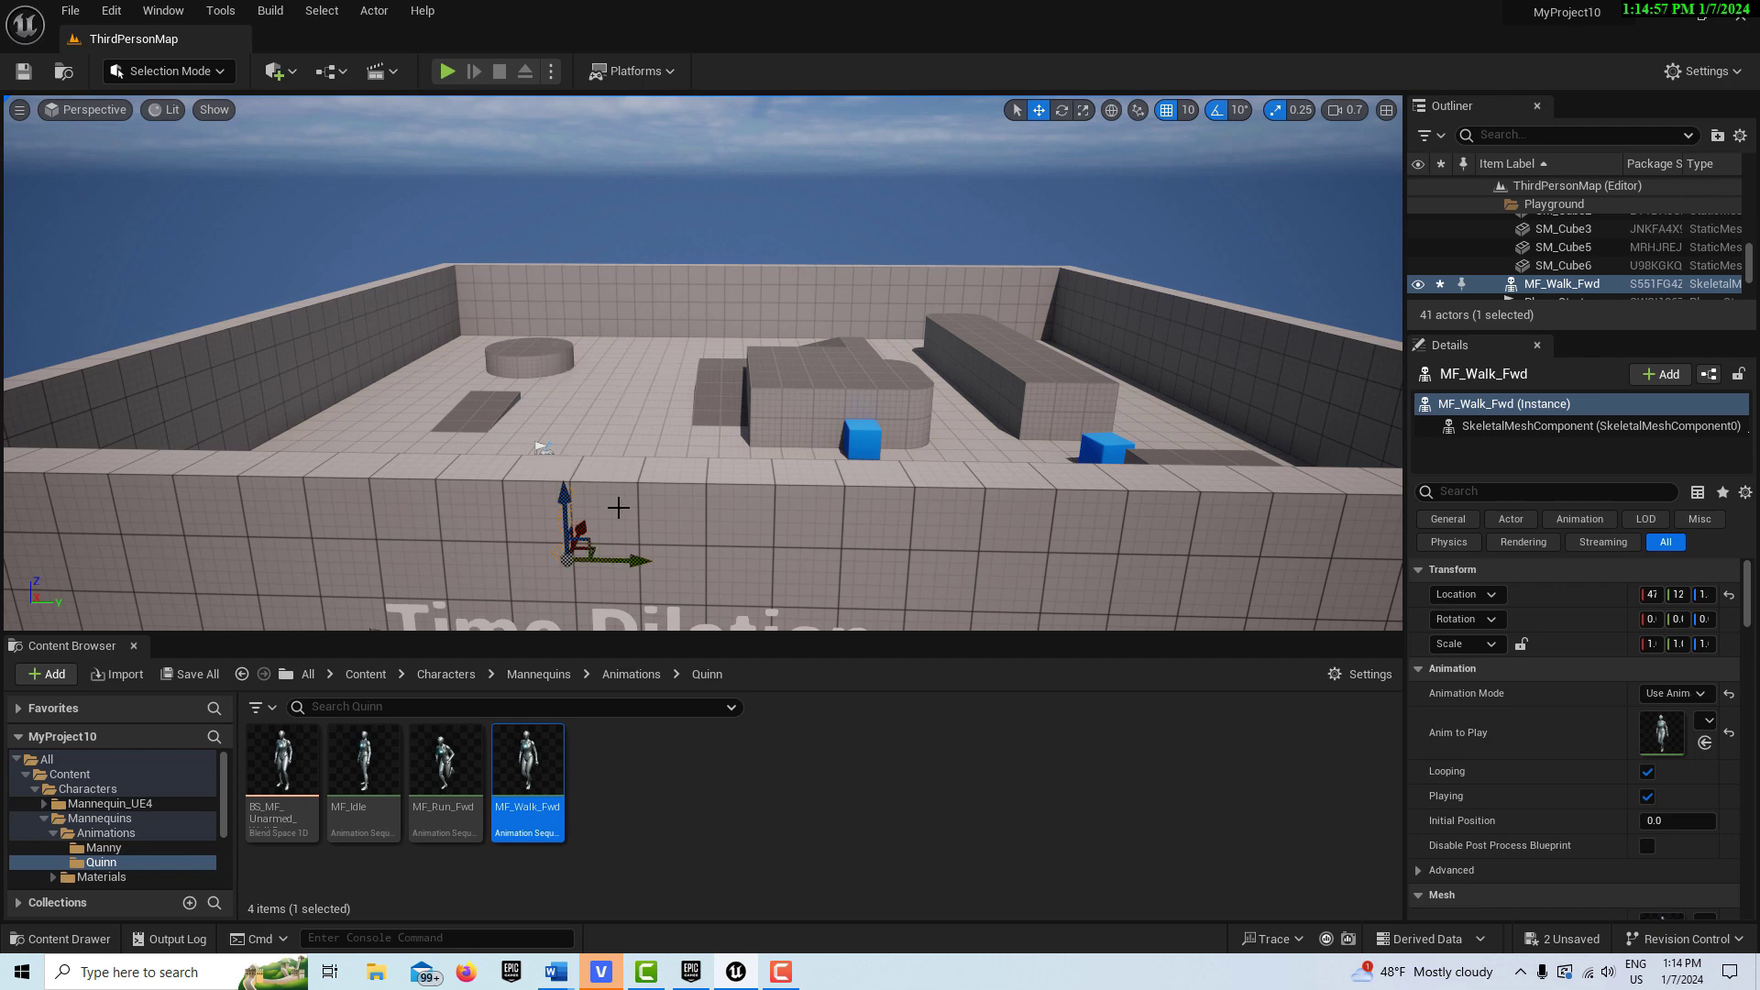
{"action": "key", "text": "f"}
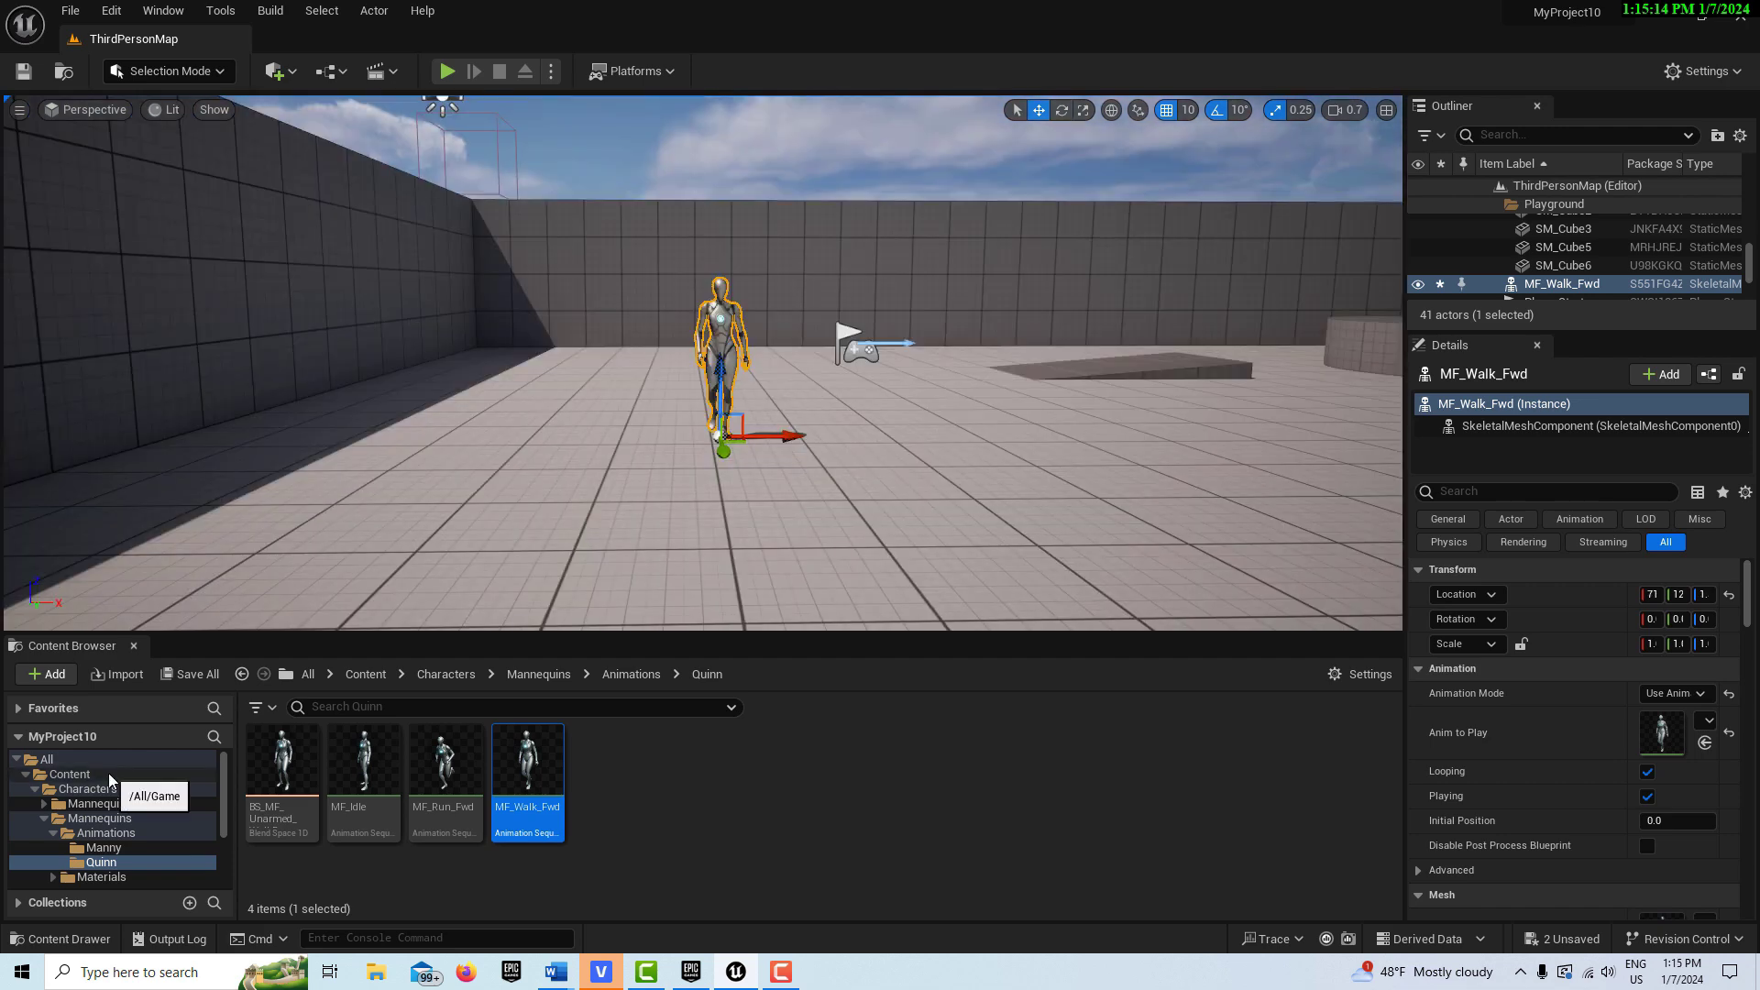
- Preview the MF_Walk_Fwd animation from the Quinn animations folder in its own editor, and close the editor
{"action": "left_click", "coordinate": [109, 778]}
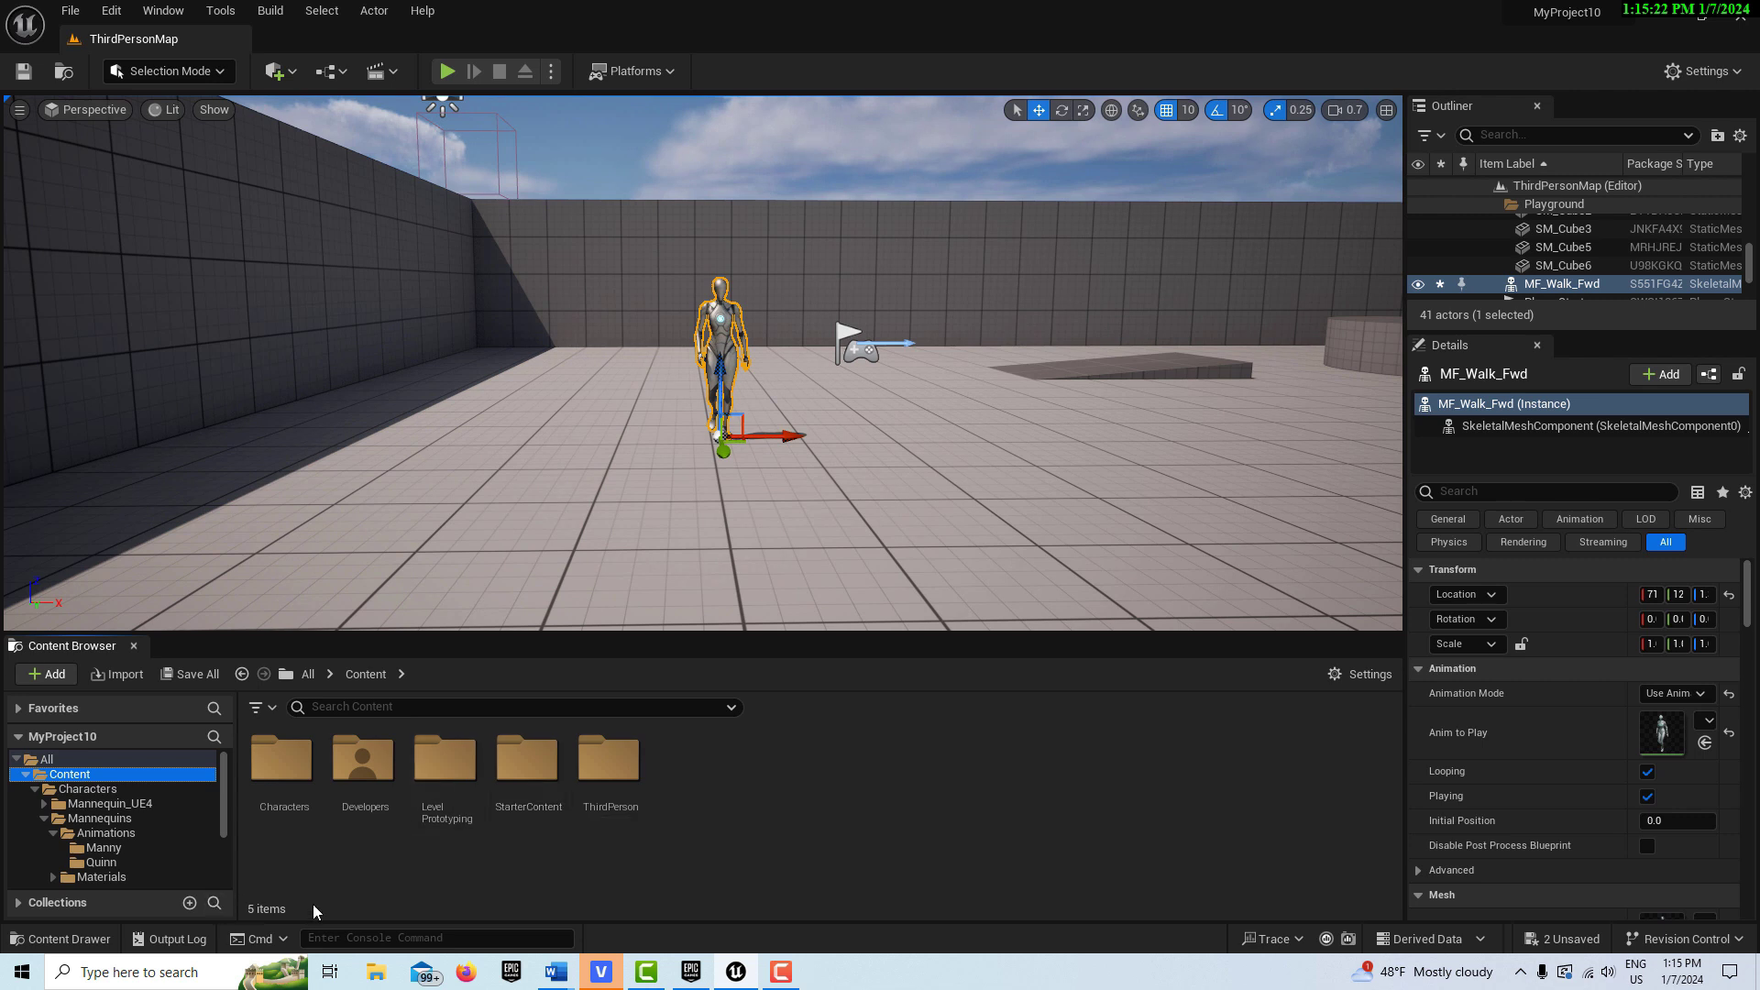
{"action": "left_click", "coordinate": [88, 790]}
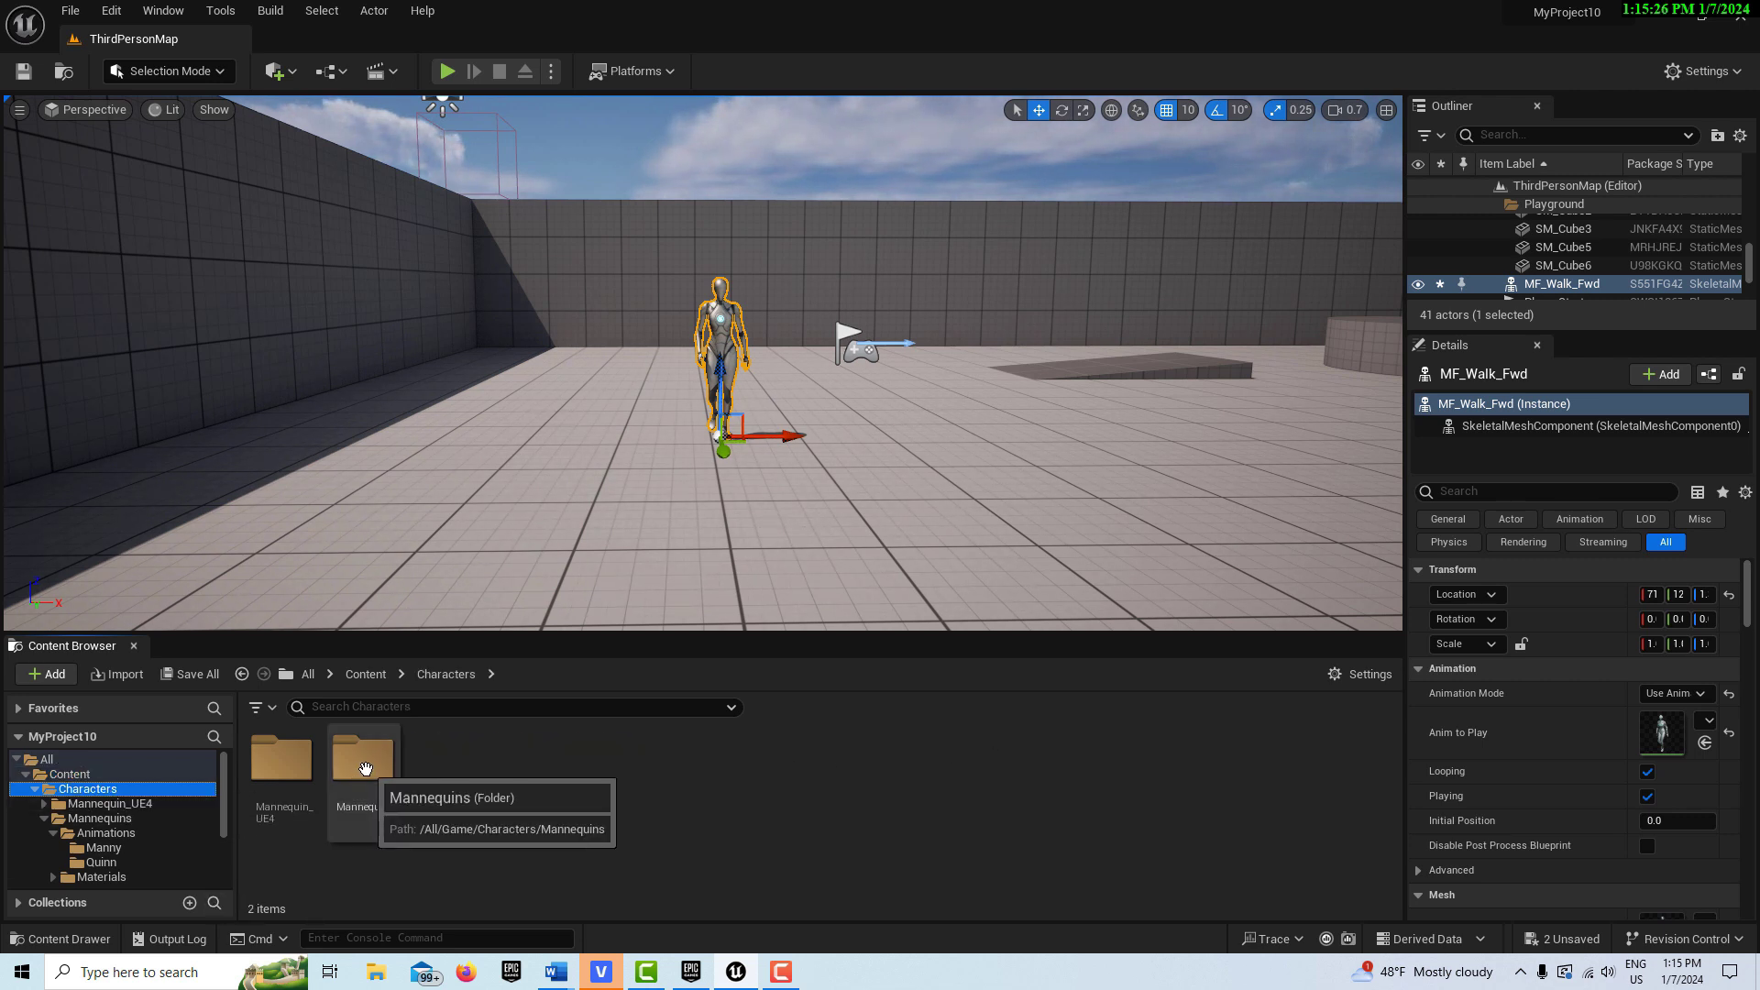
{"action": "left_click", "coordinate": [110, 834]}
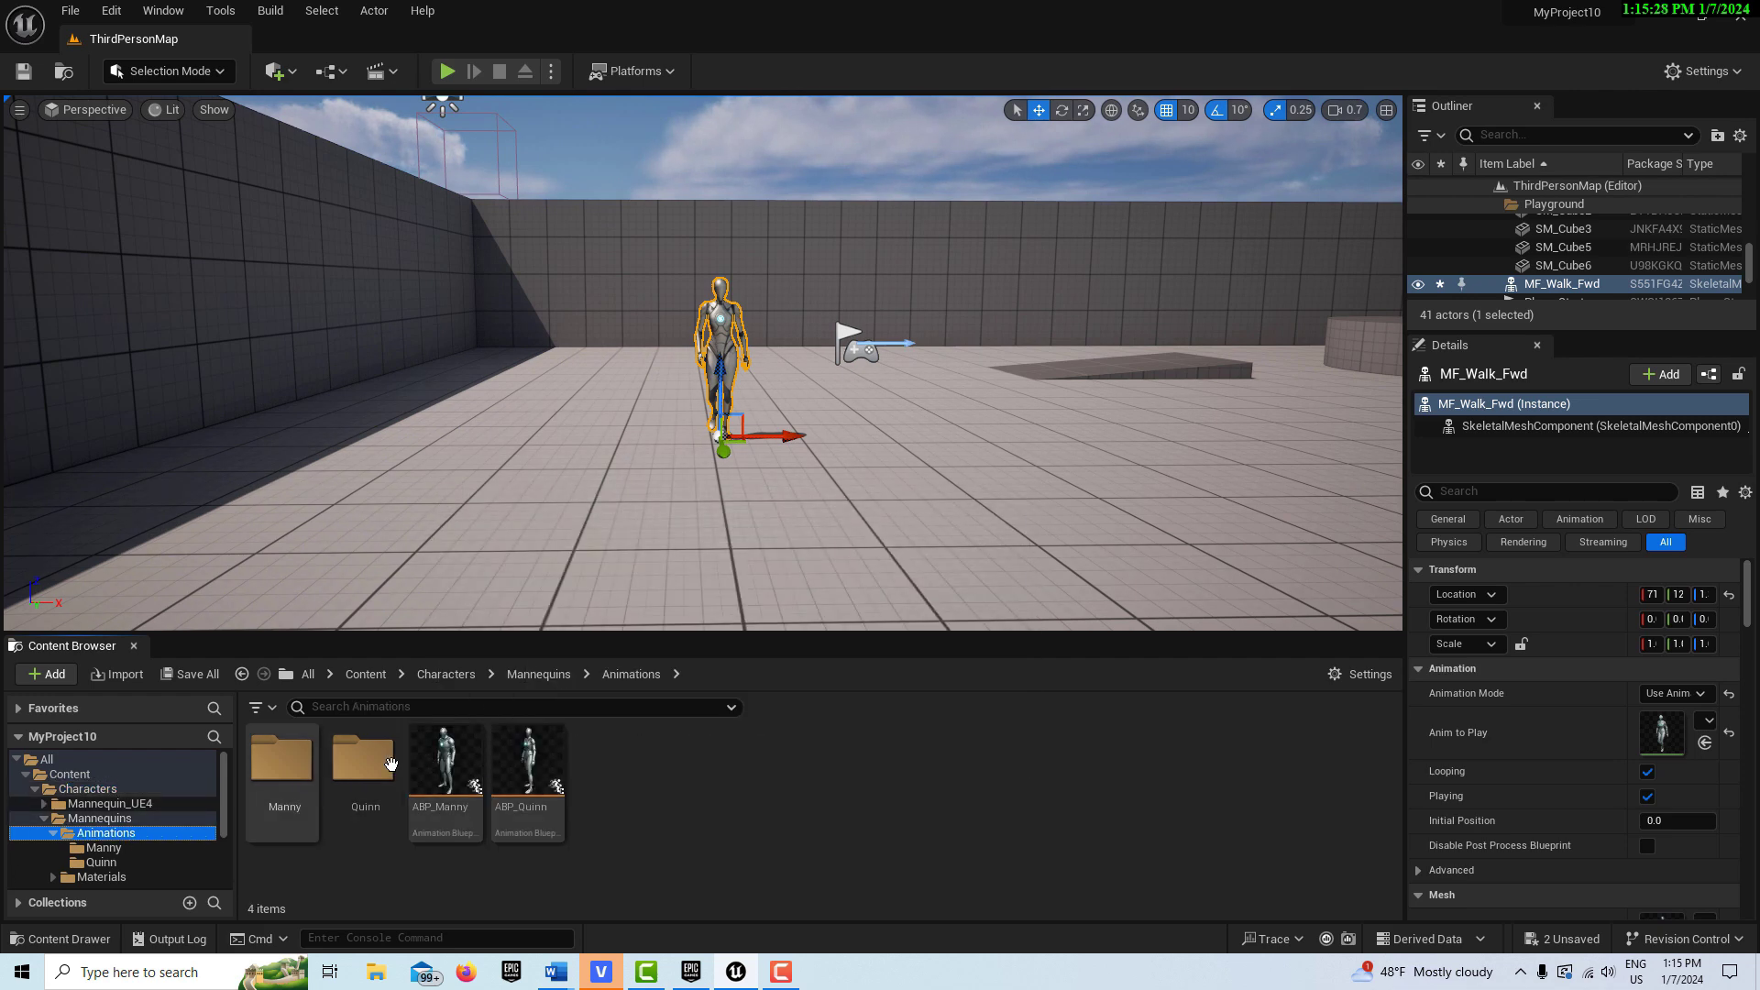
{"action": "double_click", "coordinate": [376, 761]}
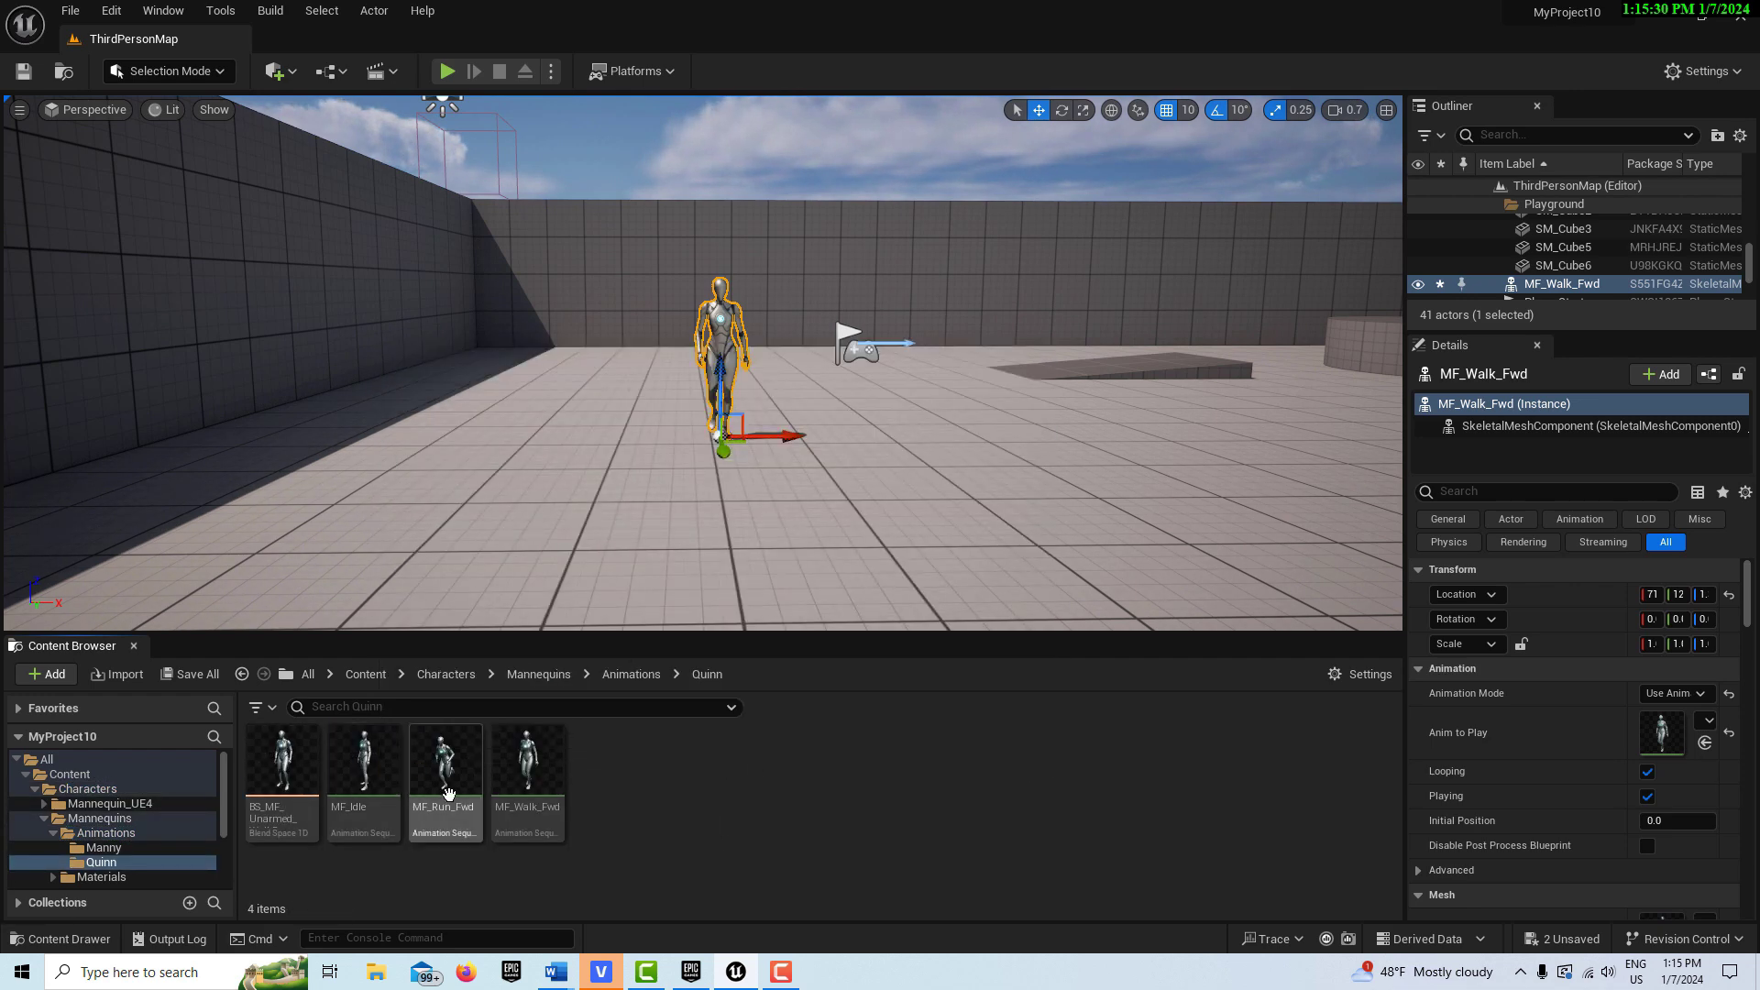
{"action": "mouse_move", "coordinate": [542, 769]}
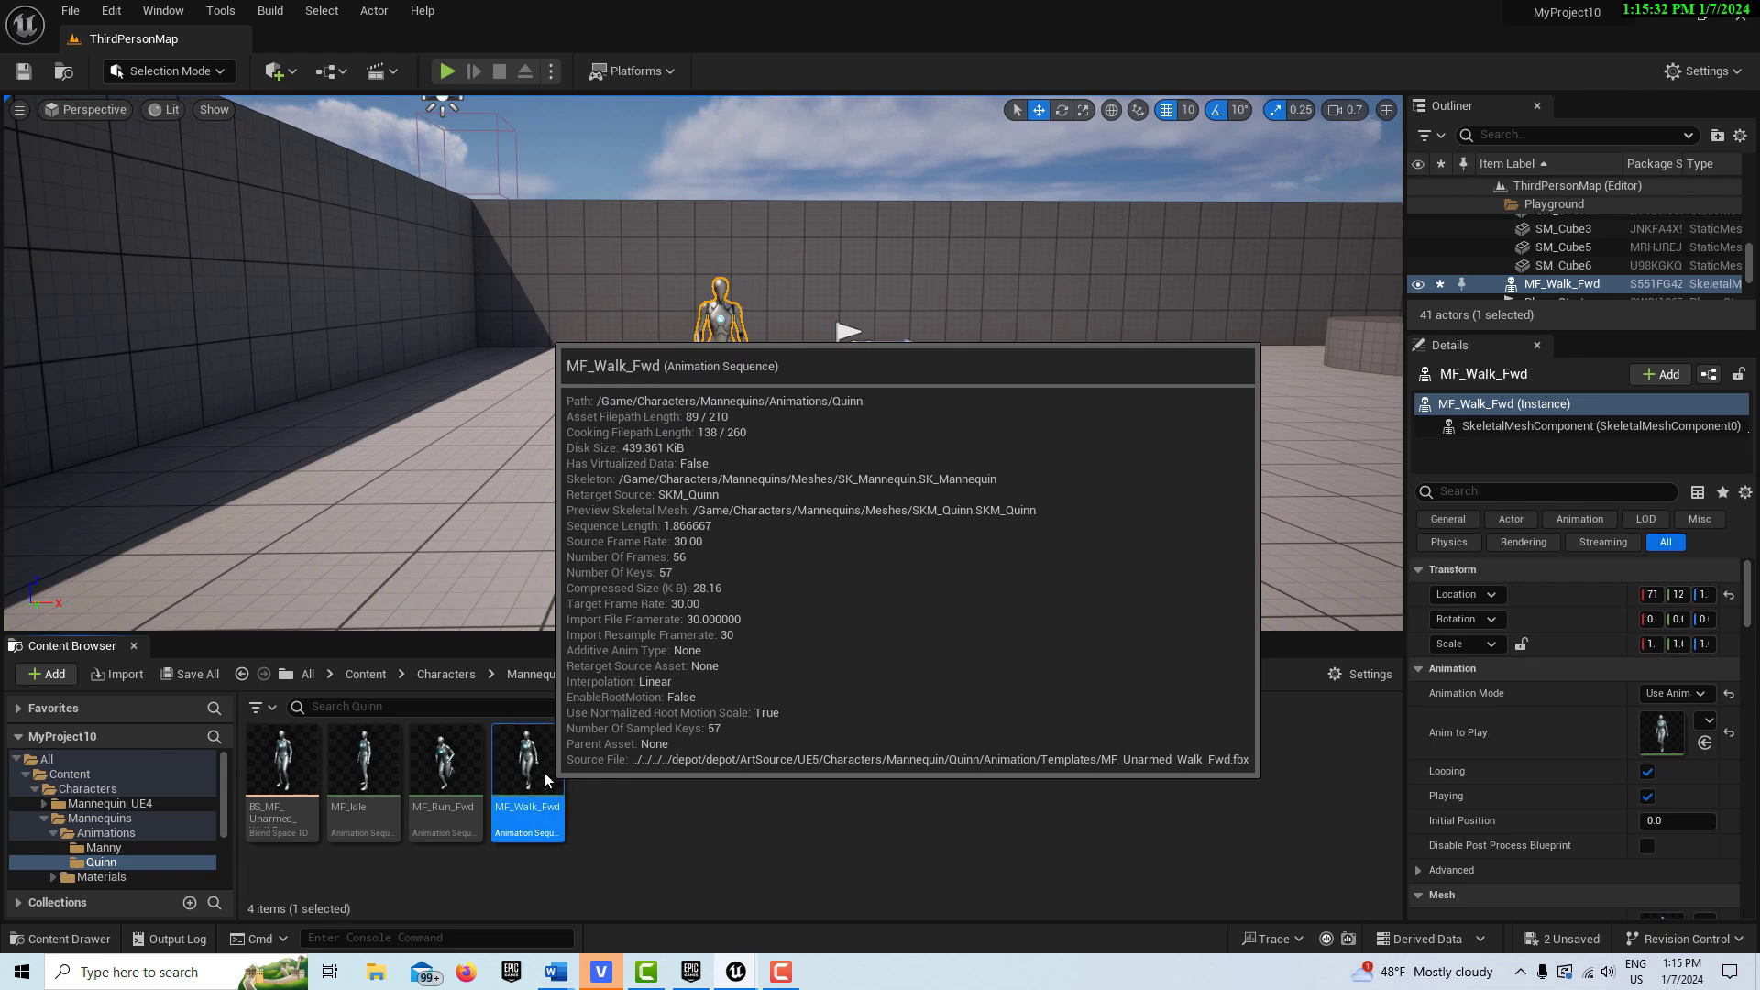
{"action": "double_click", "coordinate": [542, 772]}
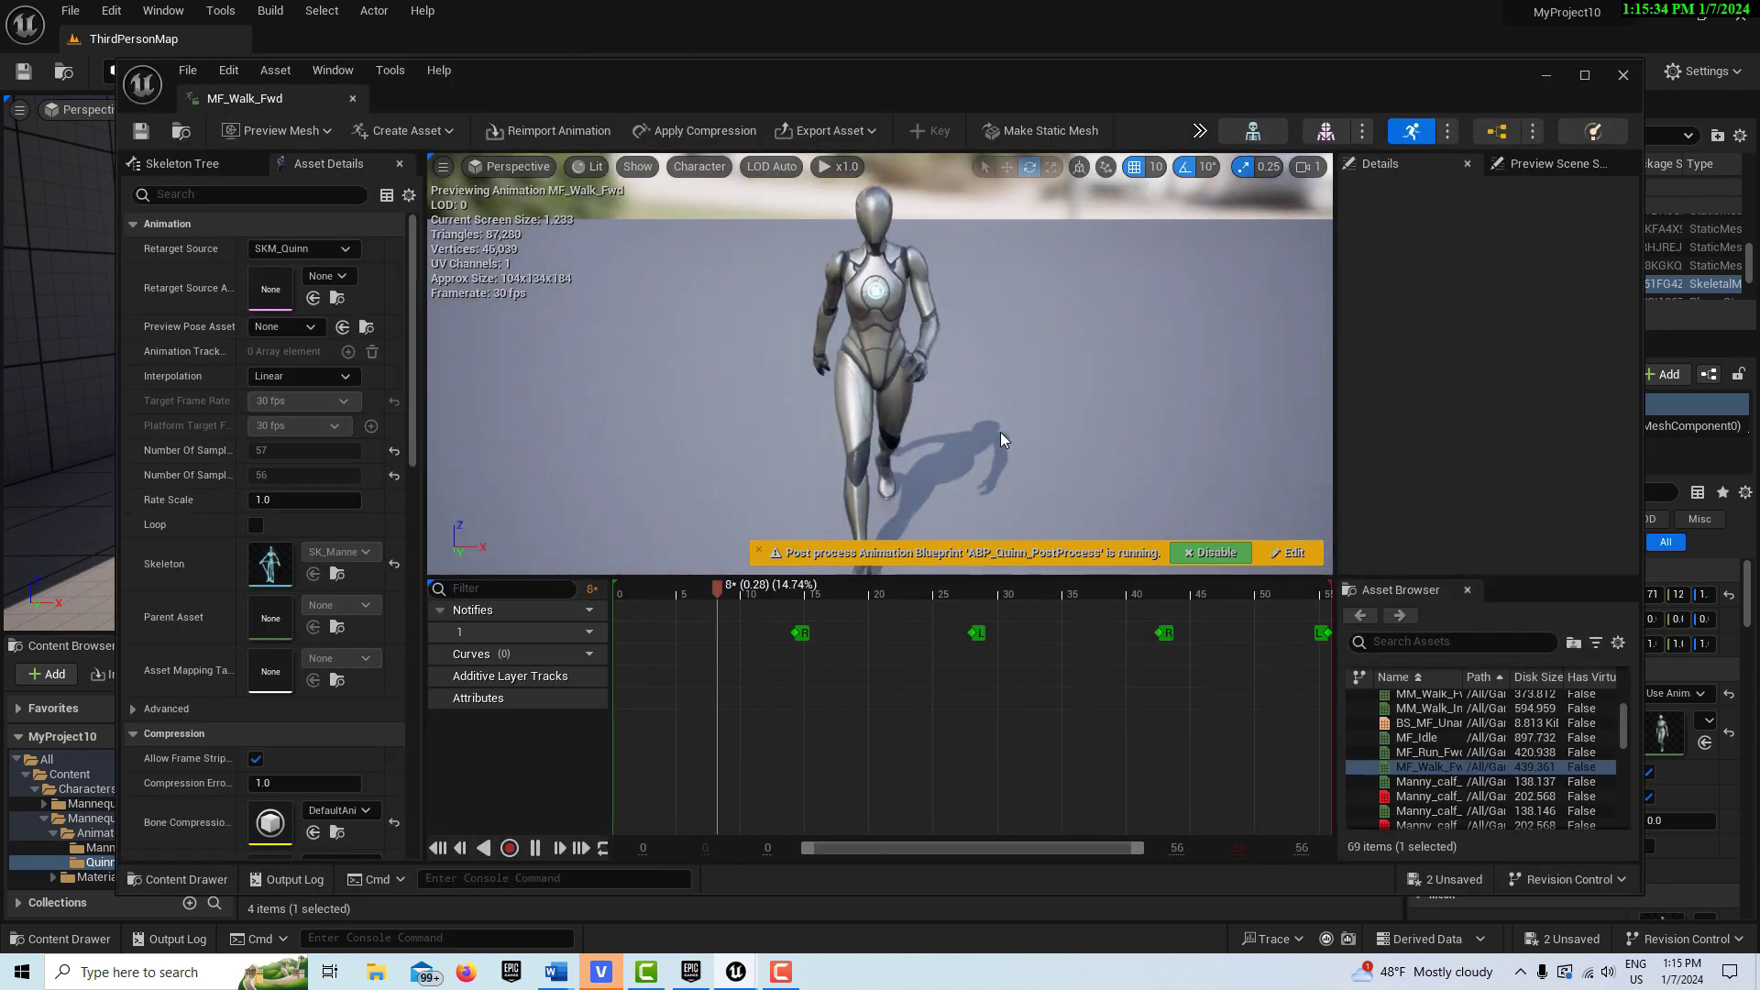
{"action": "scroll", "coordinate": [1003, 449], "scroll_direction": "down", "scroll_amount": 2}
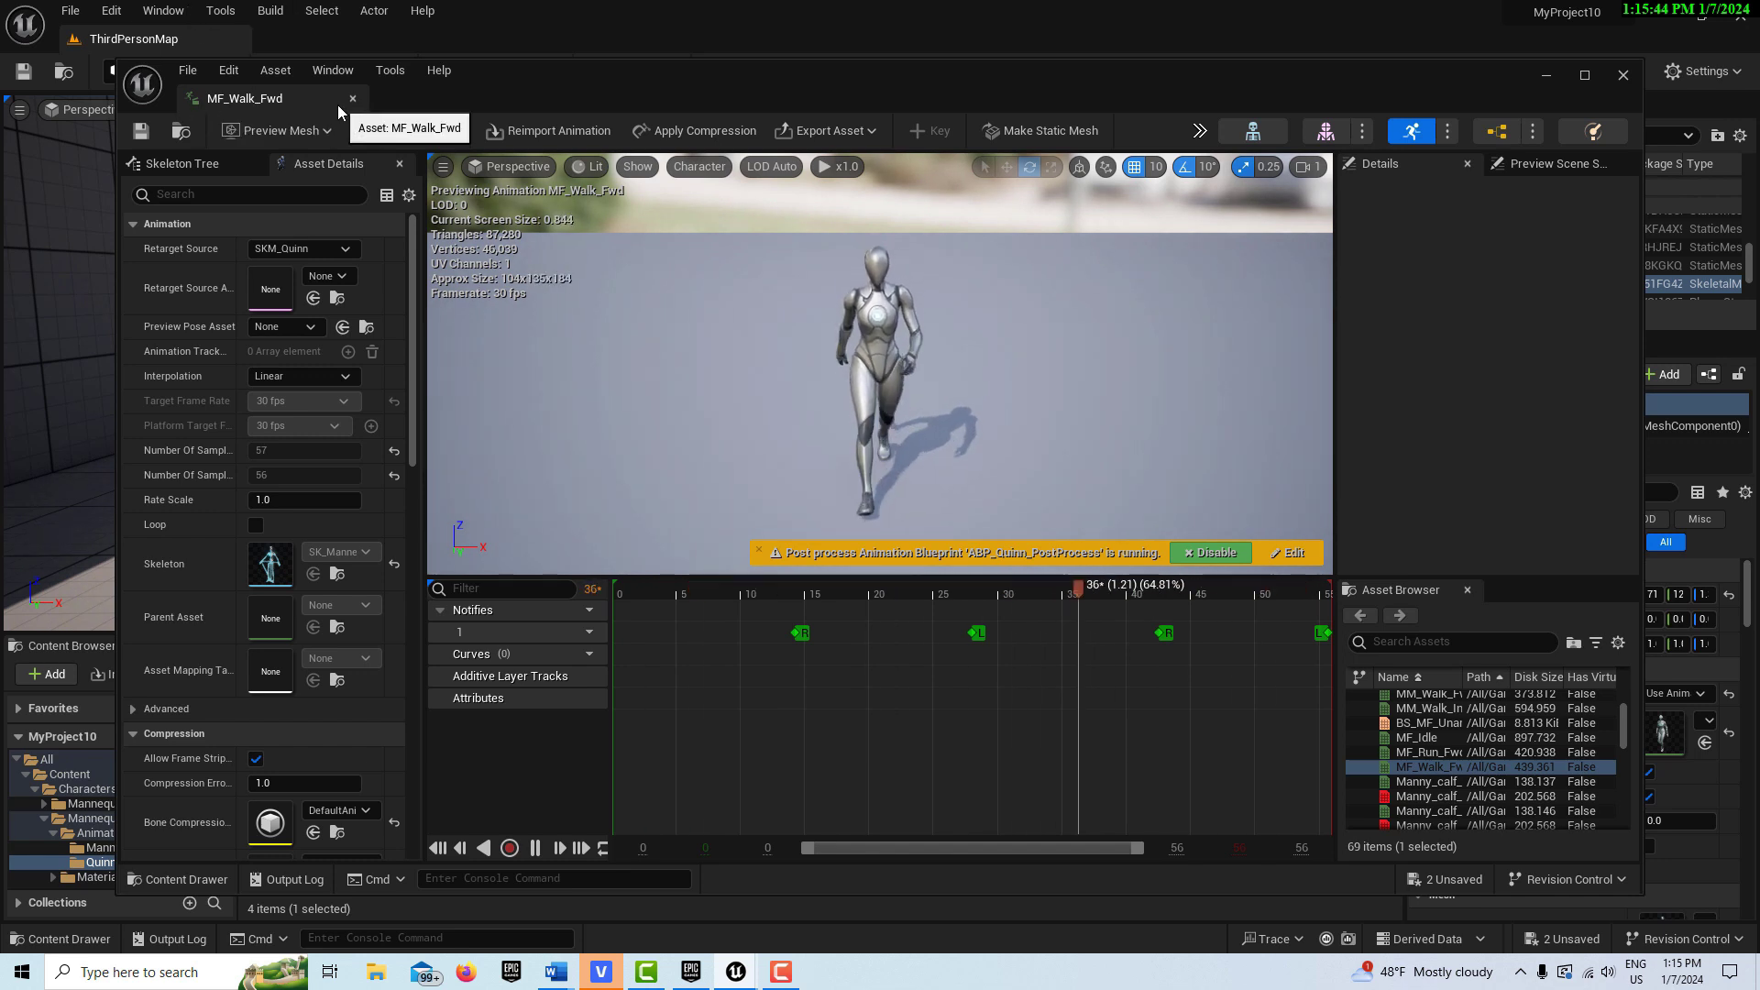
{"action": "left_click", "coordinate": [1623, 77]}
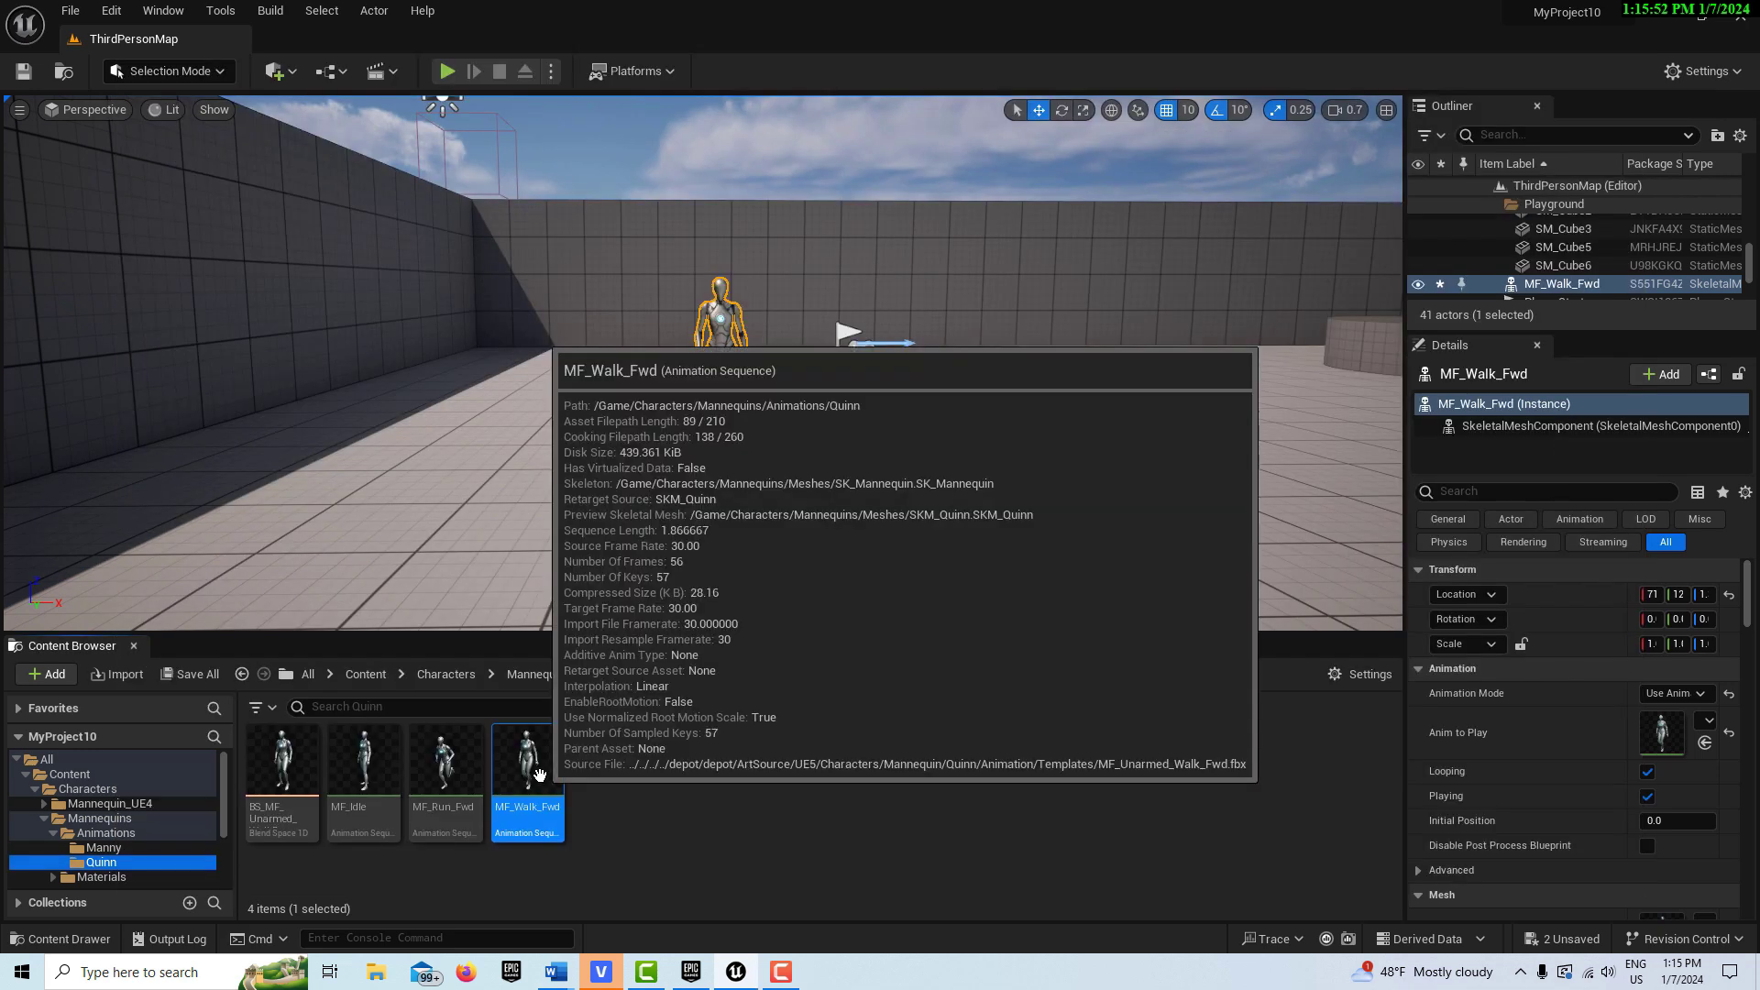
- Play the level to examine how the placed mannequin walks, and stop the play session
{"action": "left_click", "coordinate": [448, 74]}
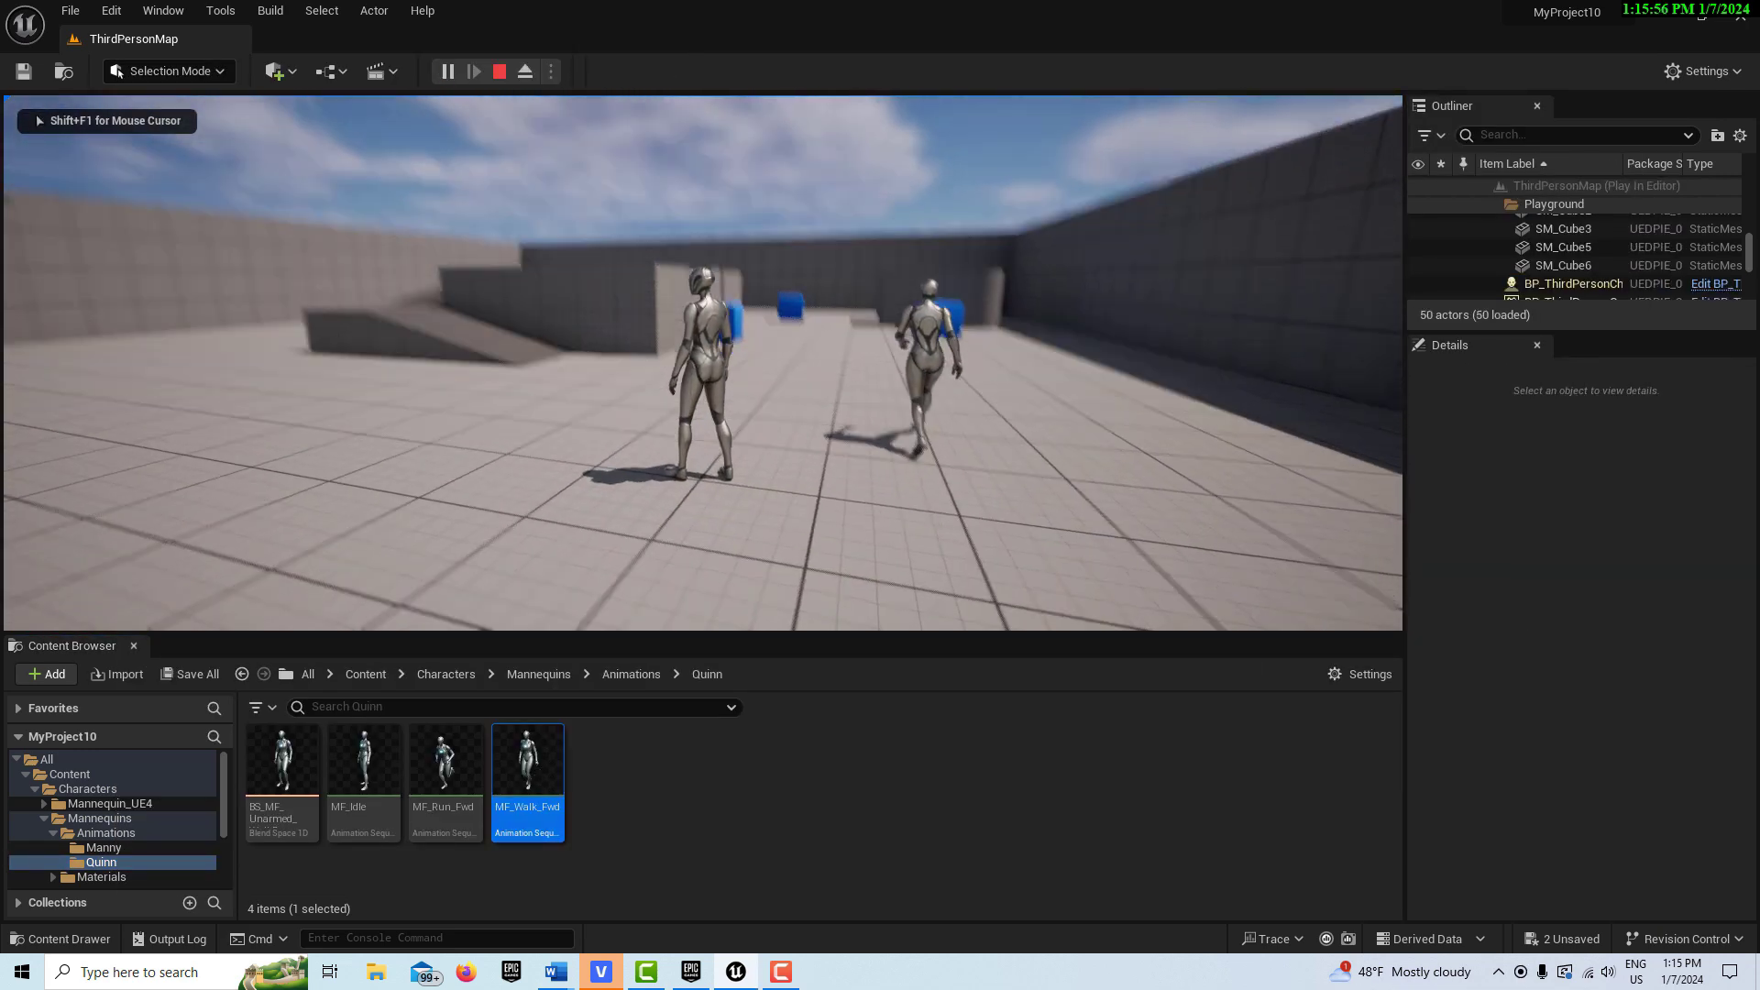
{"action": "key", "text": "Escape"}
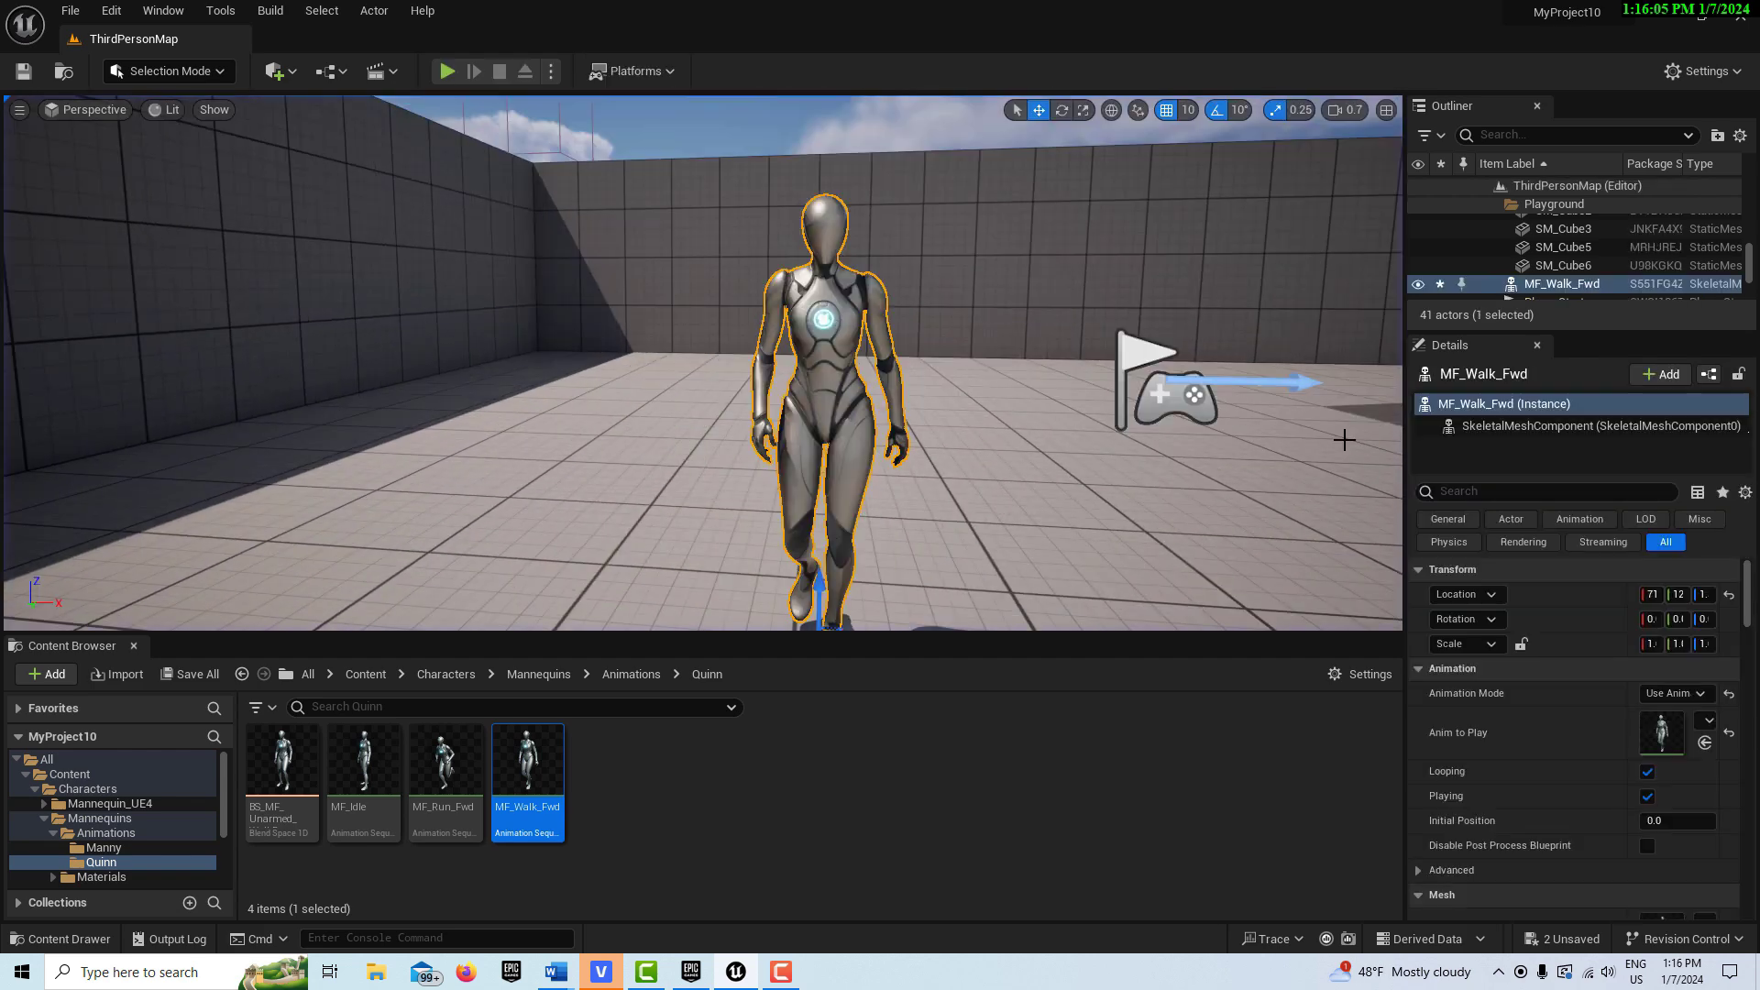
- Turn off Force Root Lock in the Root Motion settings of the MF_Walk_Fwd animation and close its editor
{"action": "double_click", "coordinate": [539, 807]}
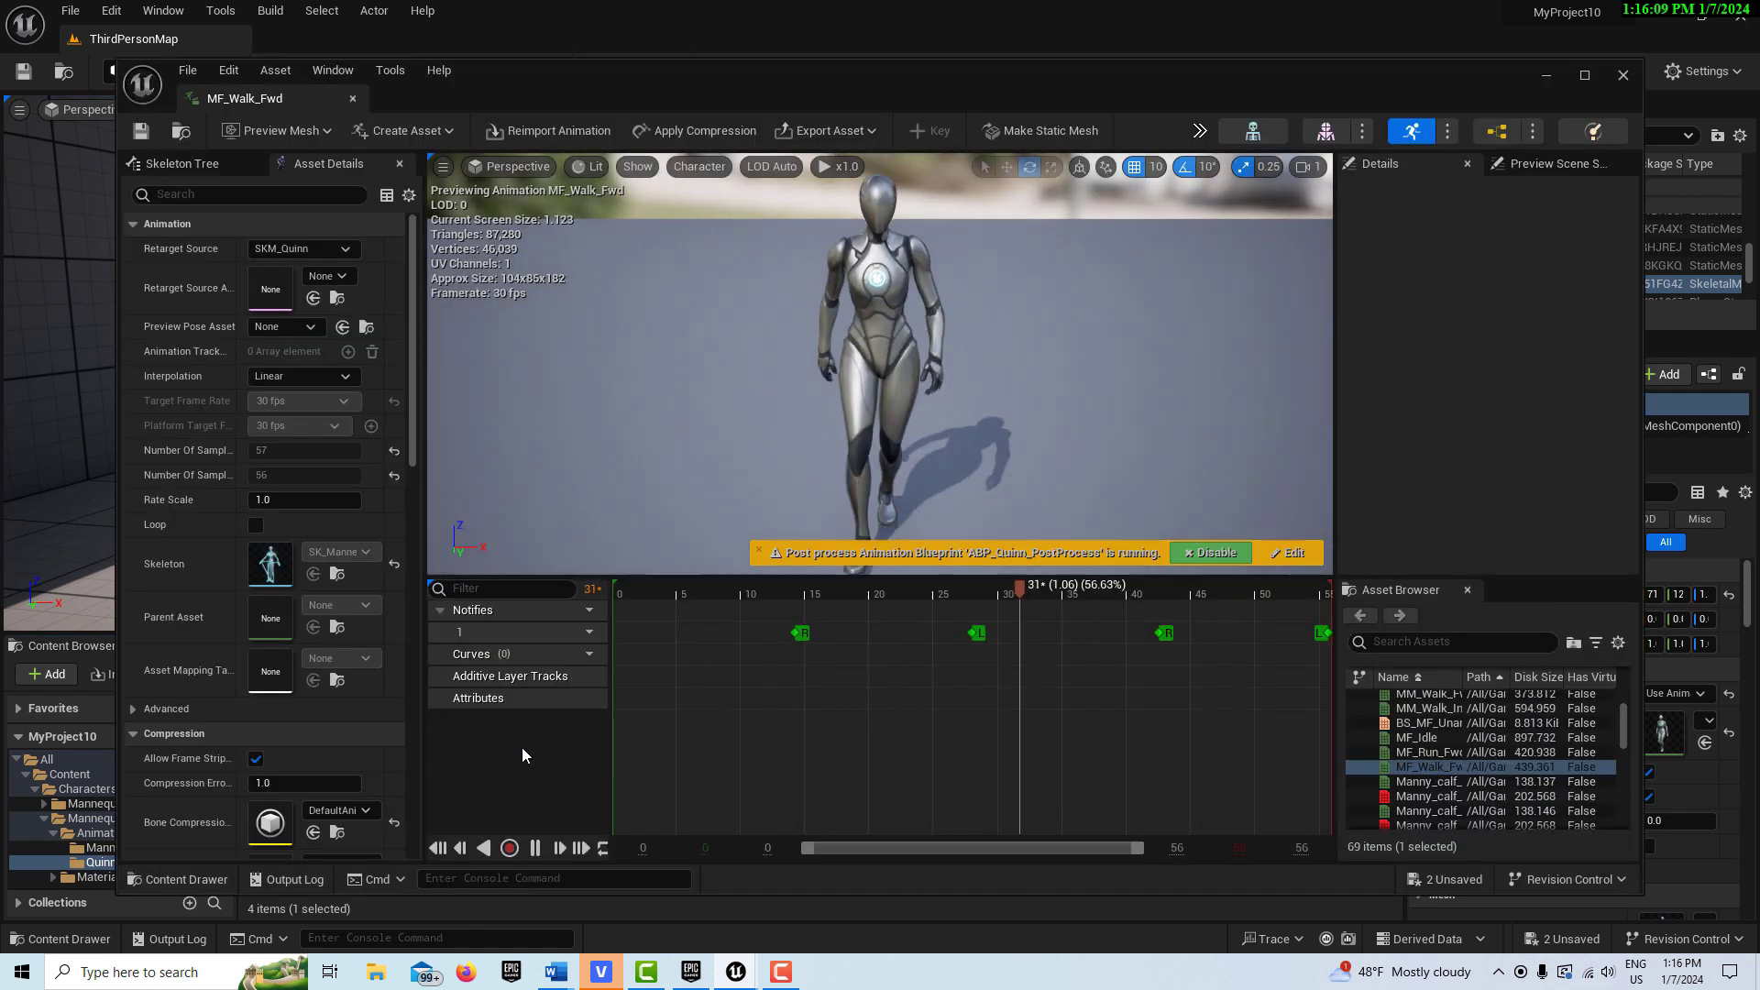
{"action": "scroll", "coordinate": [248, 550], "scroll_direction": "down", "scroll_amount": 10}
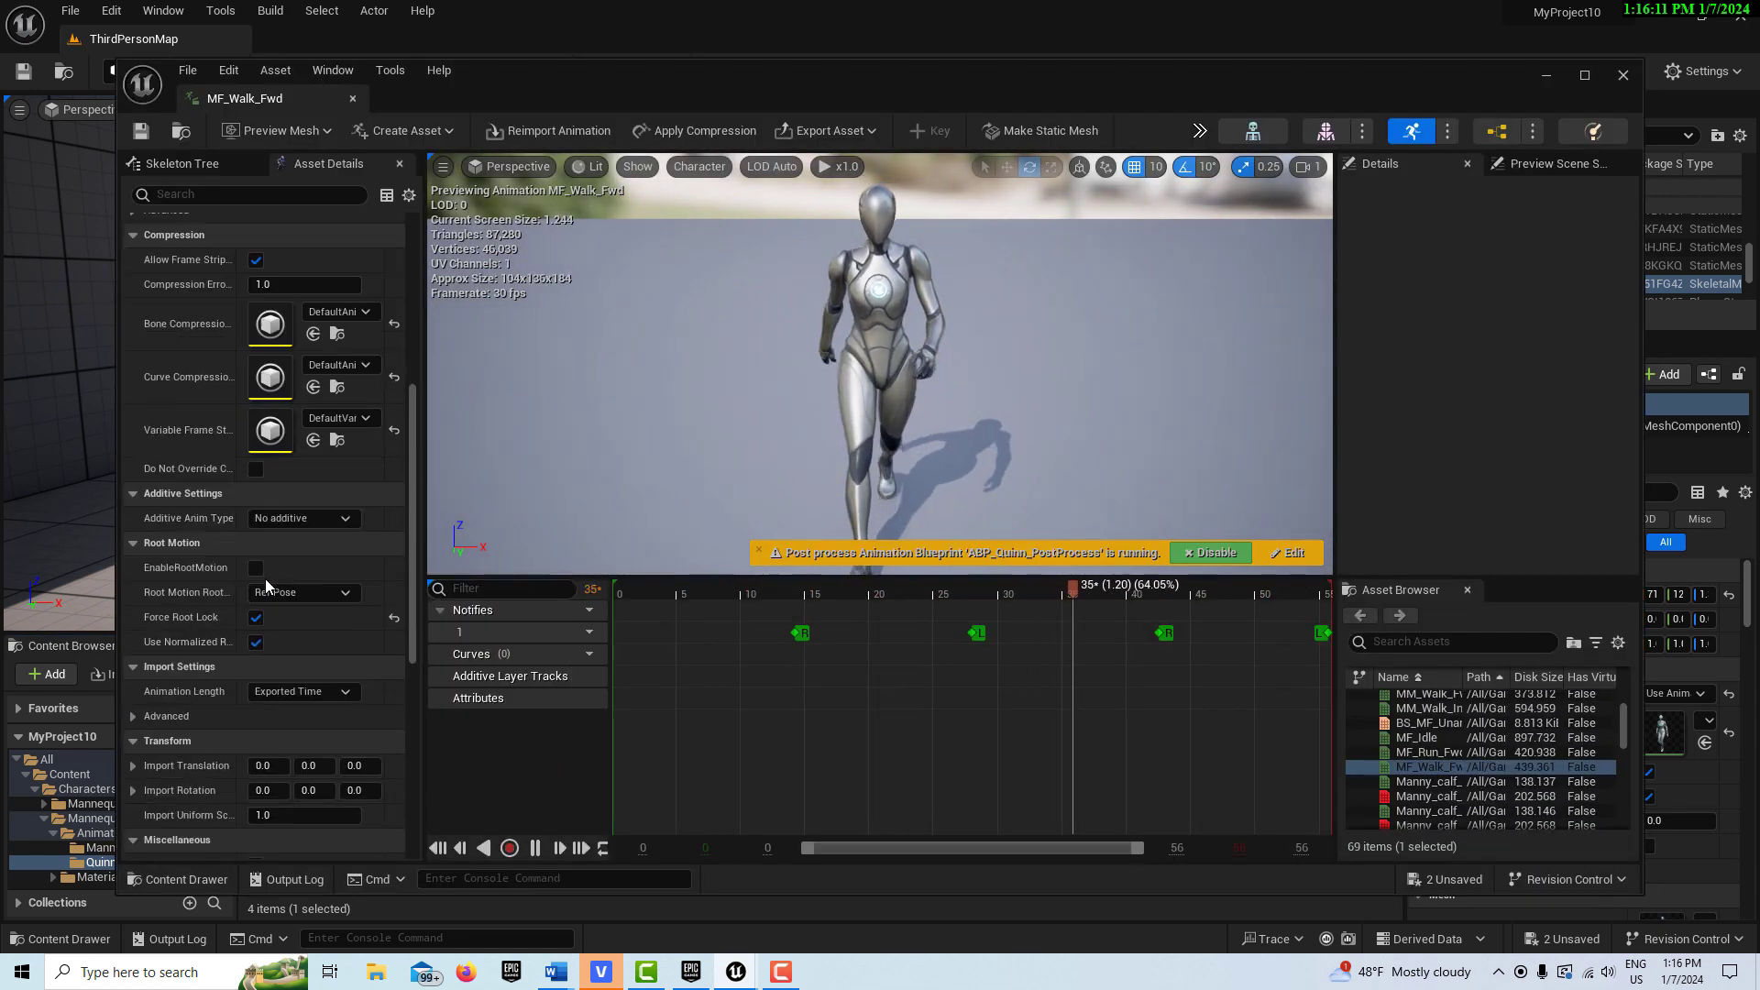
{"action": "scroll", "coordinate": [266, 579], "scroll_direction": "down", "scroll_amount": 1}
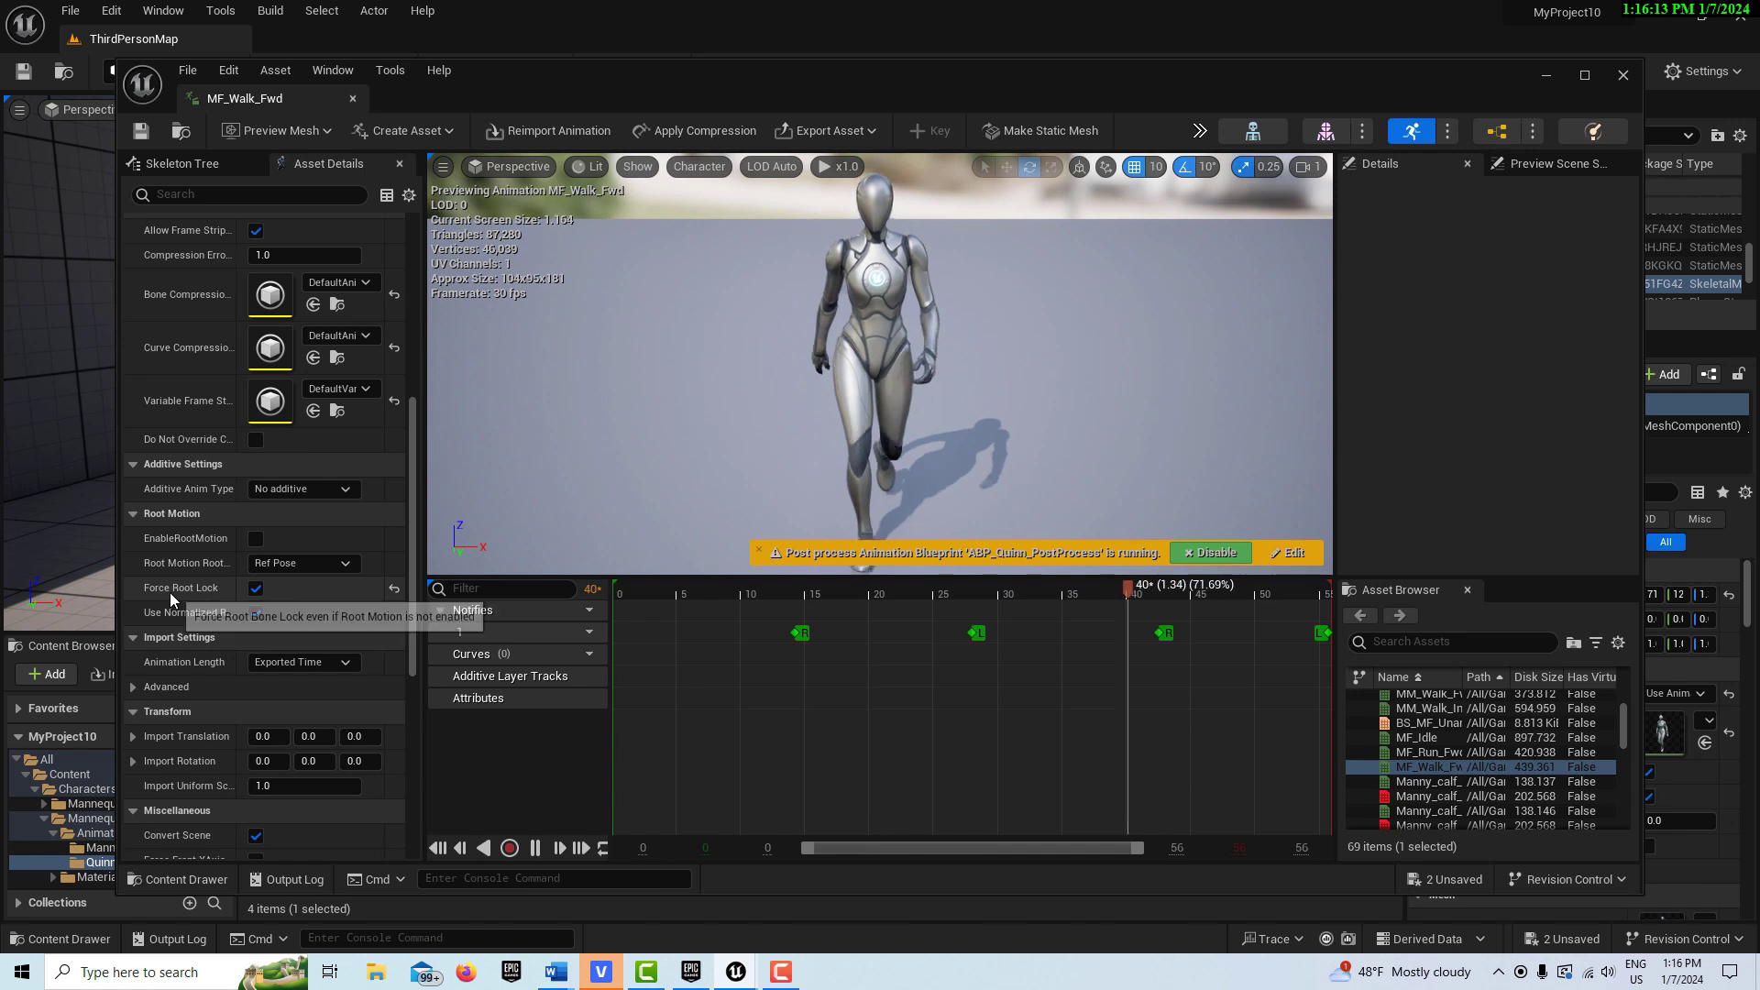
{"action": "left_click", "coordinate": [256, 589]}
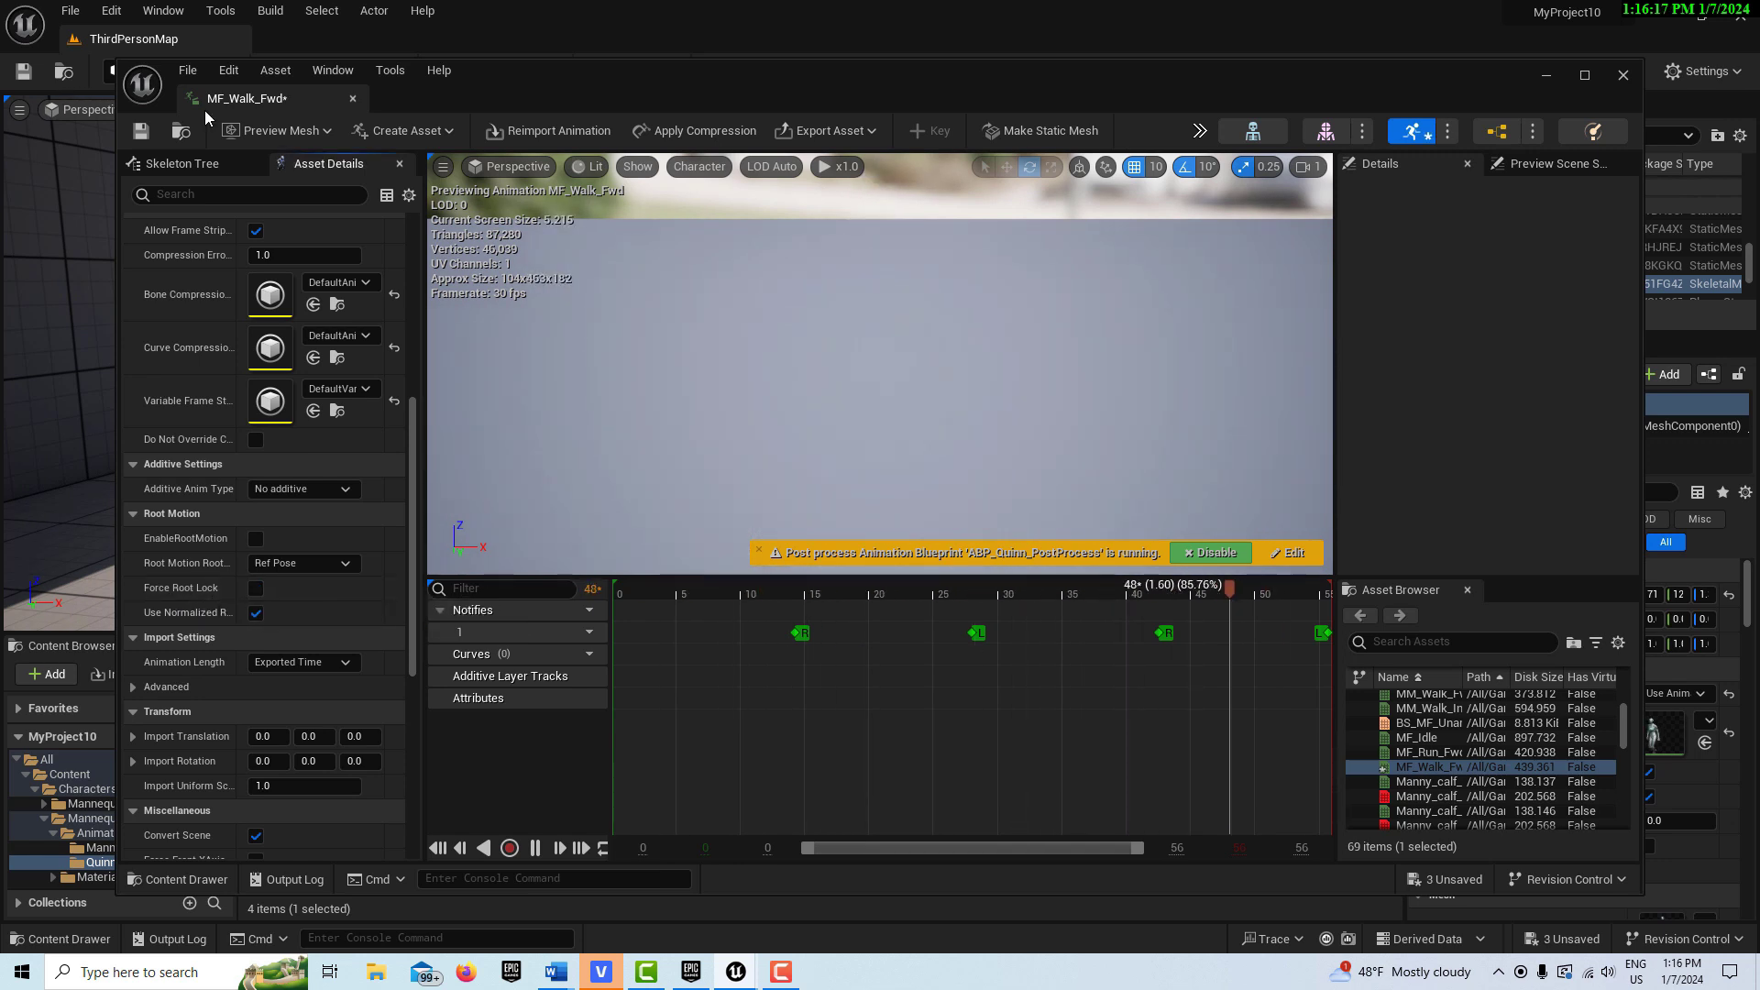
{"action": "left_click", "coordinate": [353, 99]}
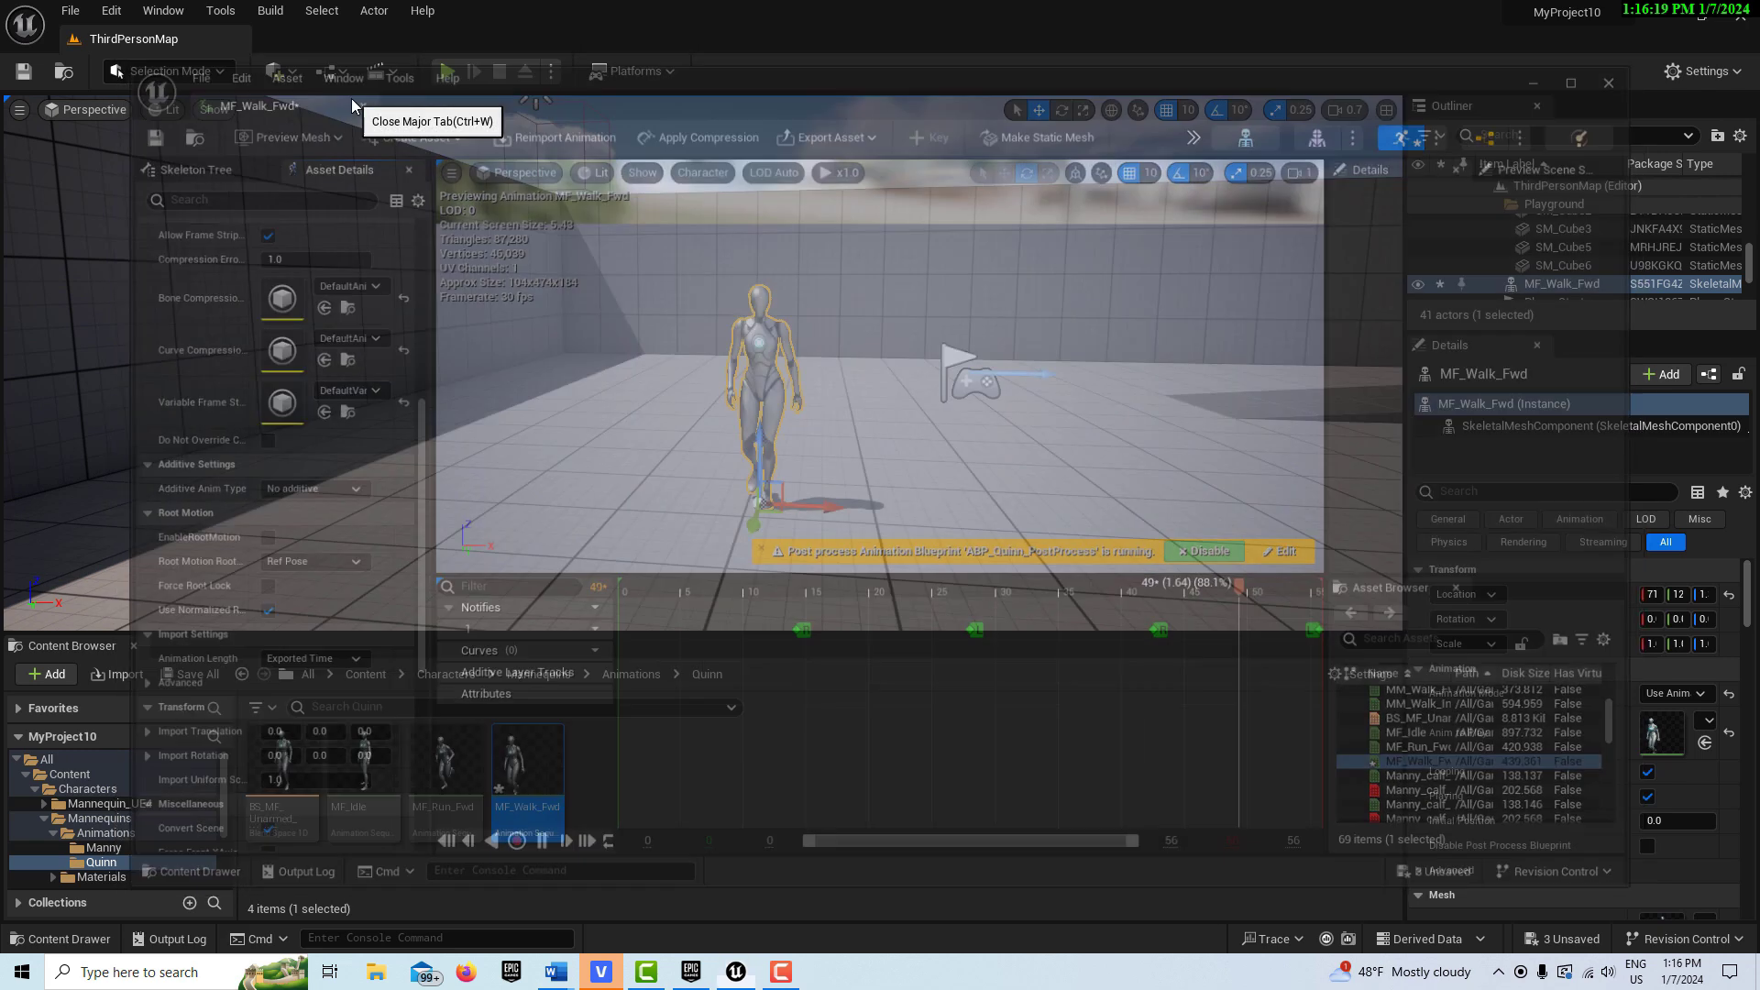
- Play-test the level to check the mannequin's walk with Force Root Lock off, and stop the session
{"action": "left_click", "coordinate": [448, 71]}
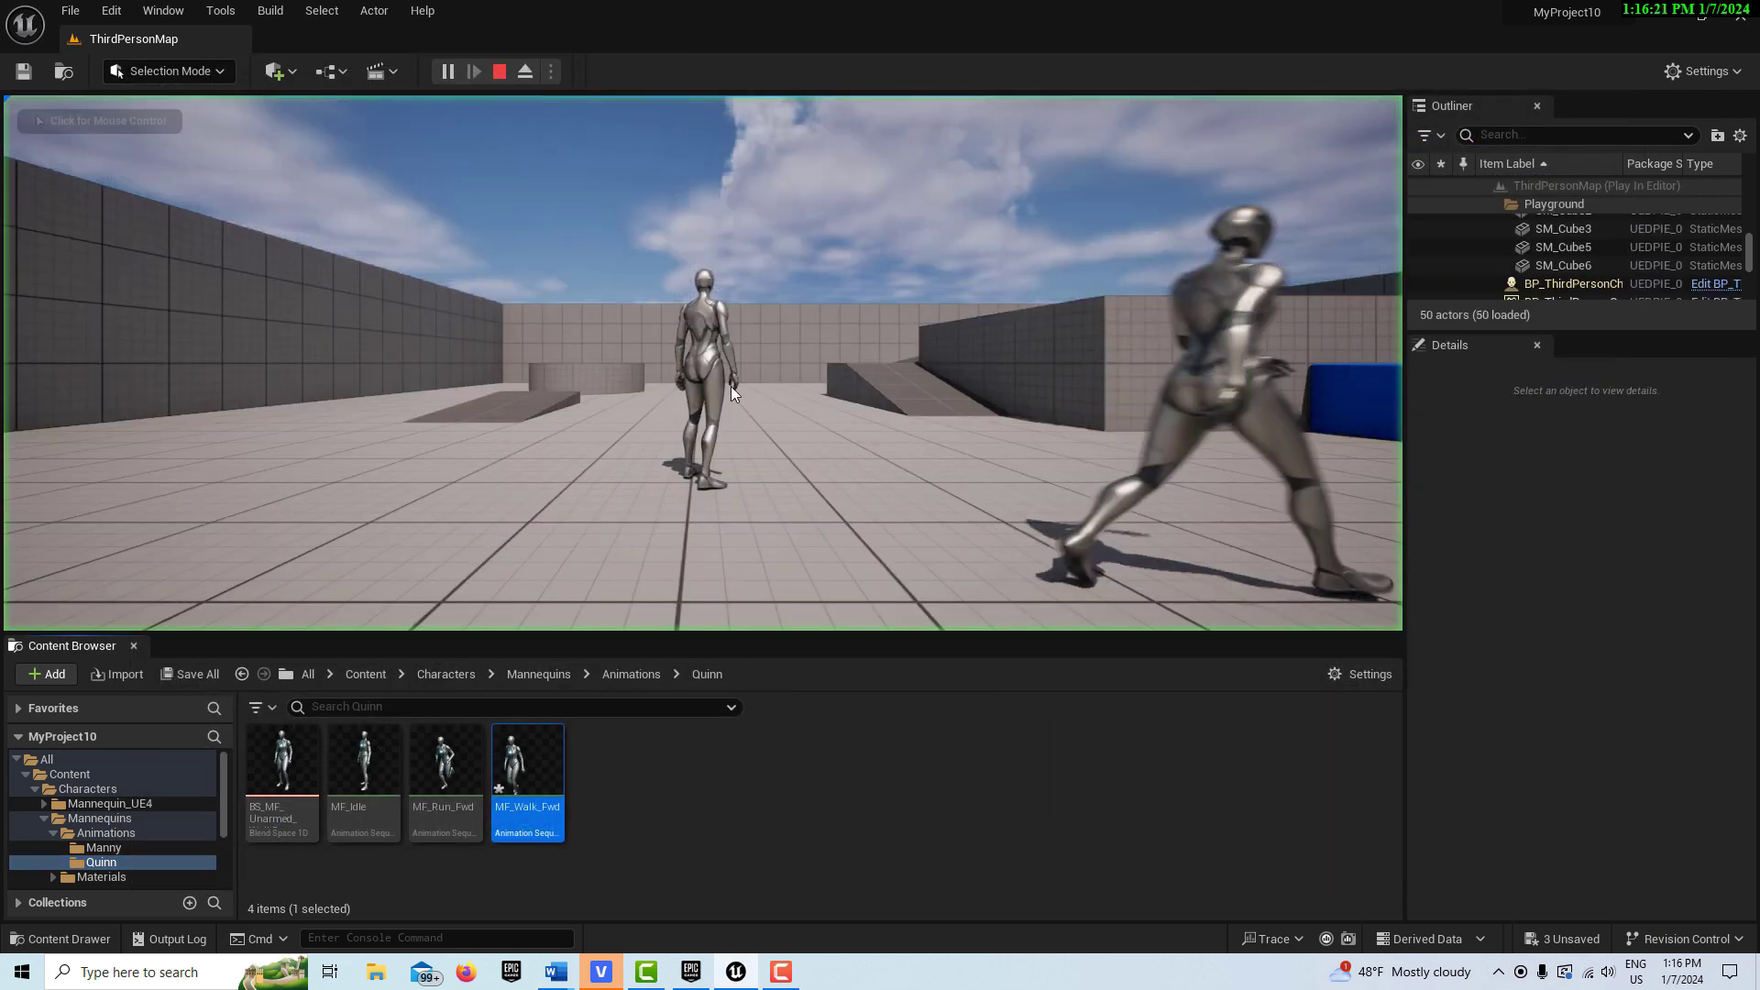
{"action": "key", "text": "w"}
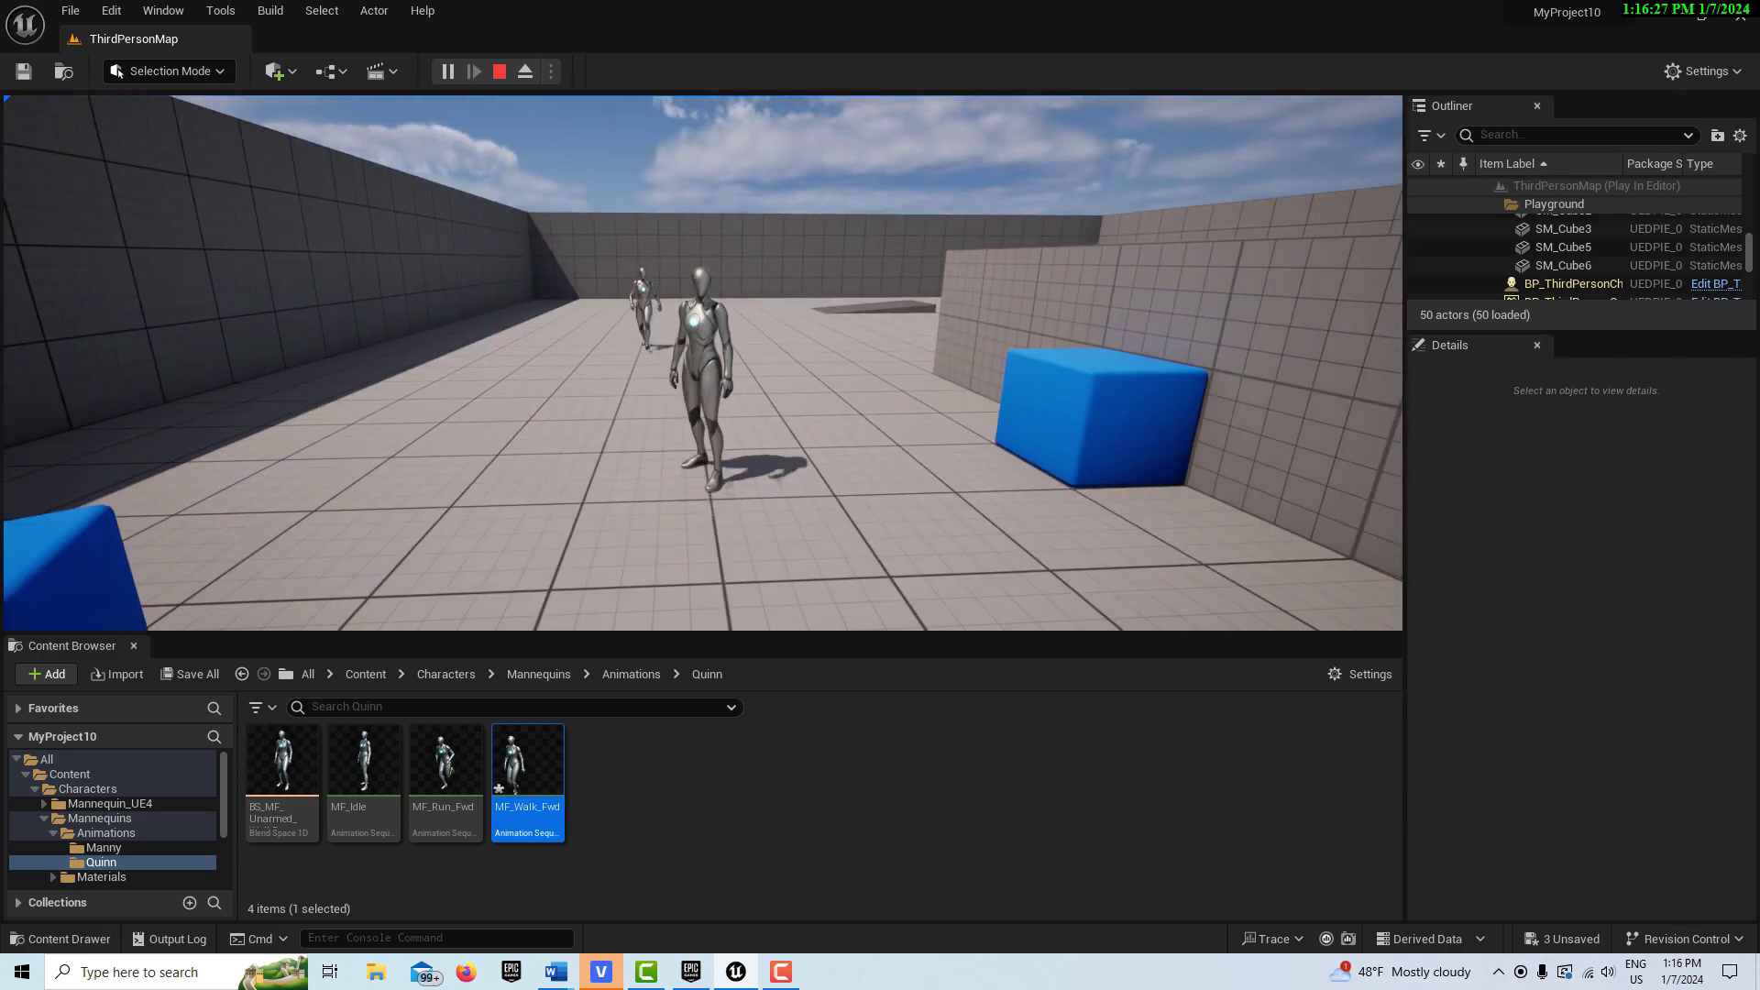
{"action": "key", "text": "Escape"}
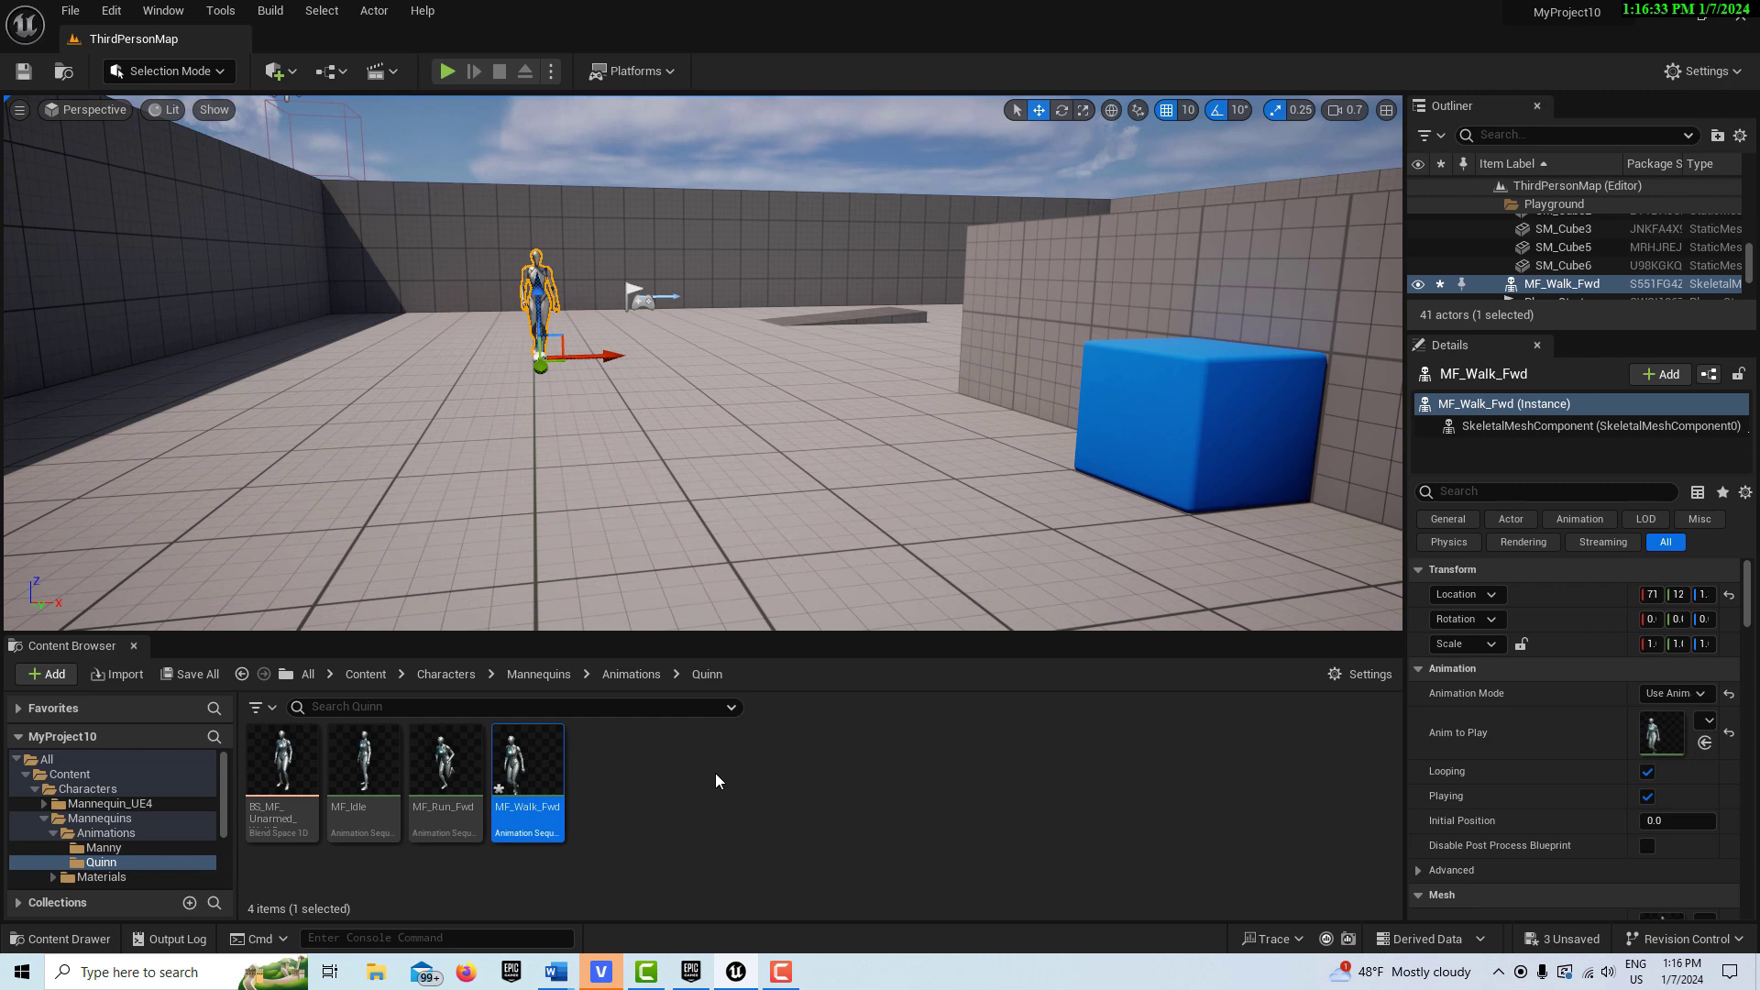
- Create a Level Sequence with the default name in the Content folder and open it in Sequencer
{"action": "left_click", "coordinate": [88, 777]}
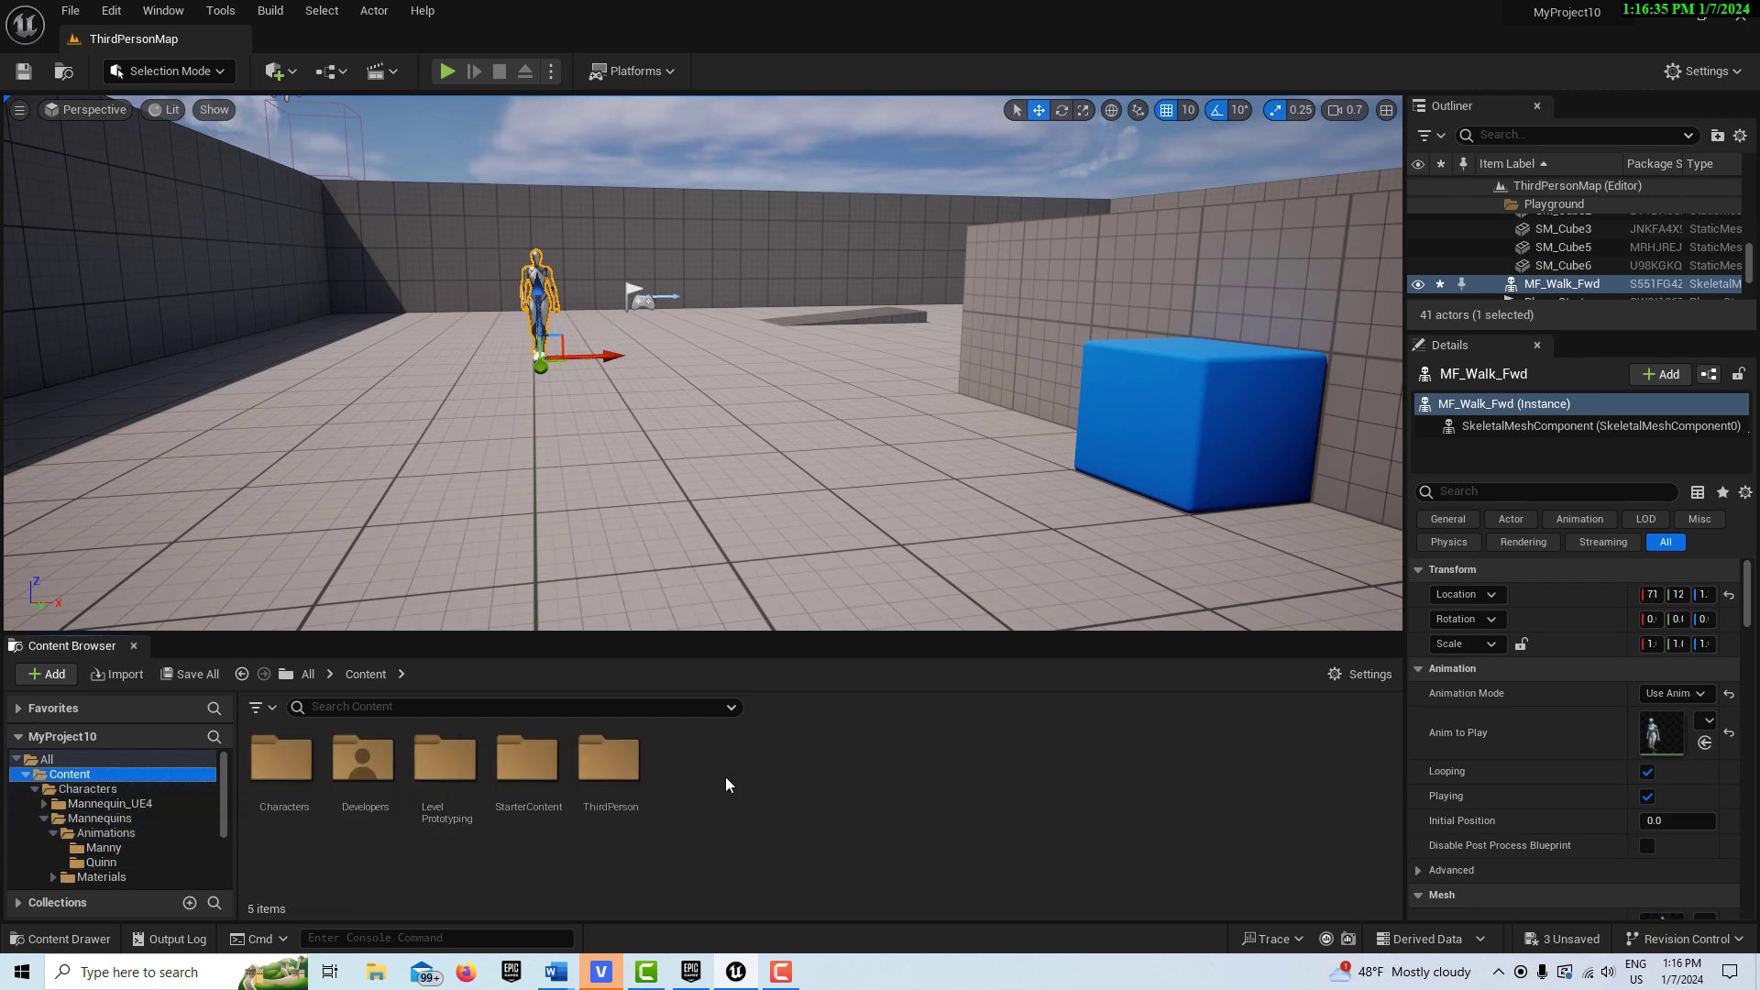
{"action": "right_click", "coordinate": [737, 788]}
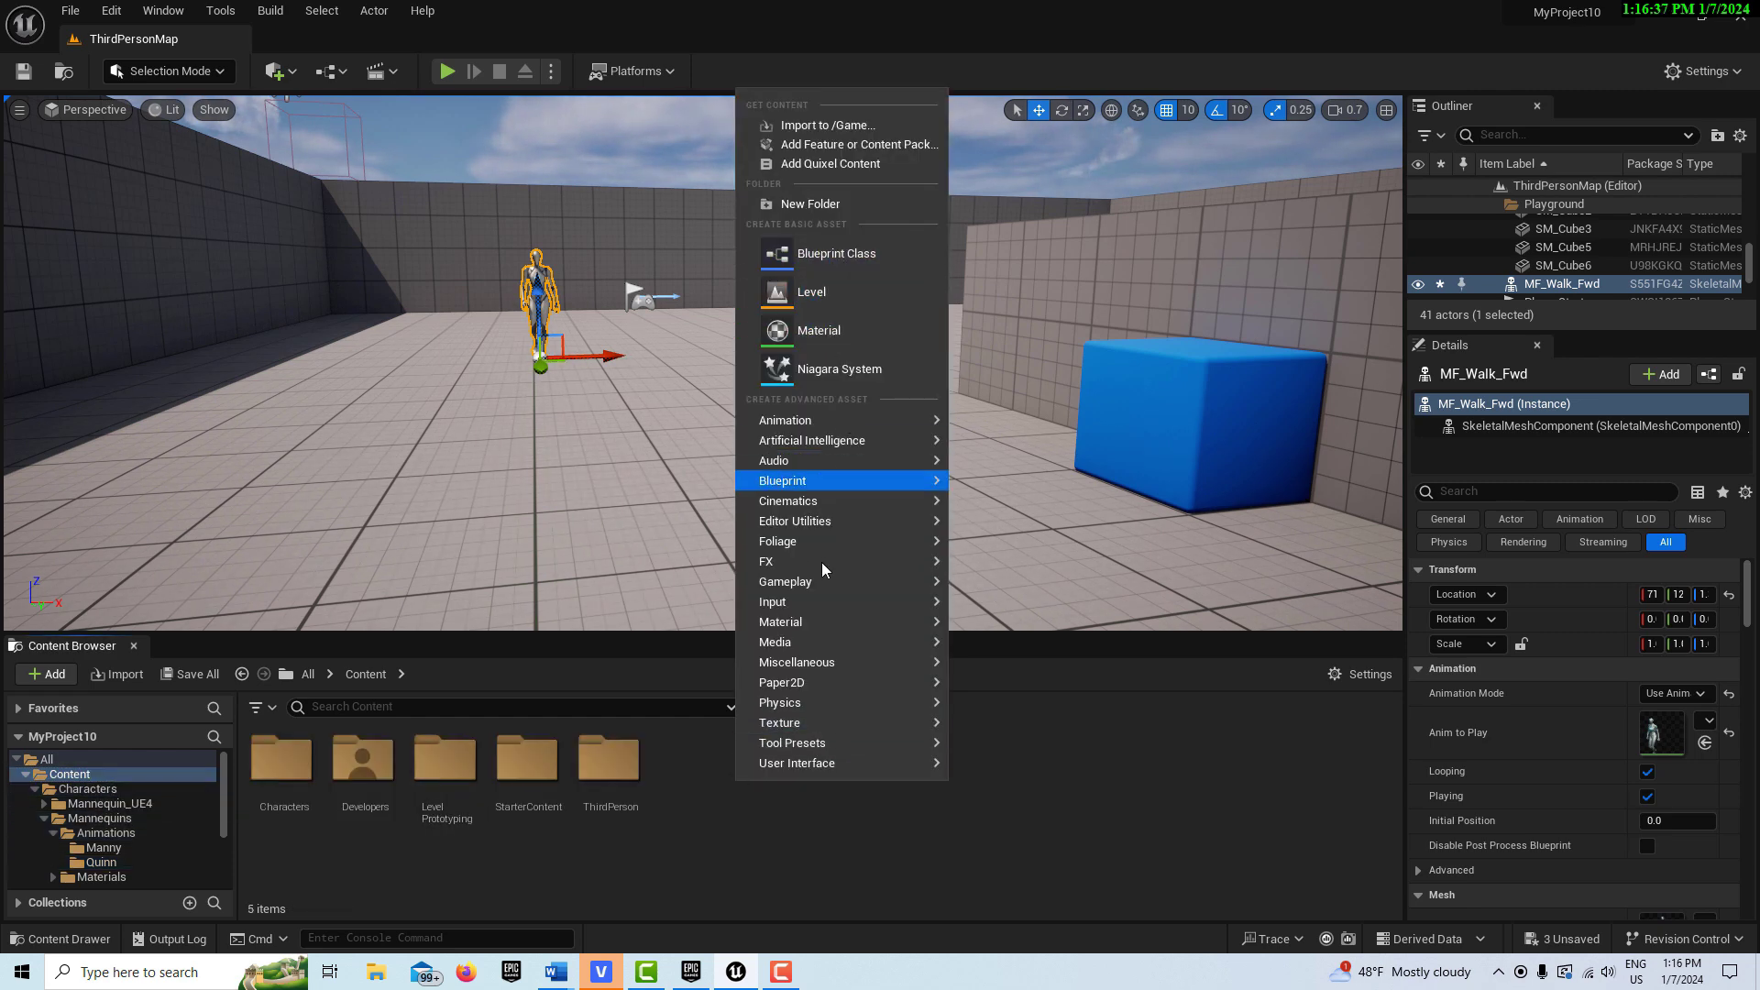
{"action": "mouse_move", "coordinate": [831, 521]}
{"action": "left_click", "coordinate": [1055, 559]}
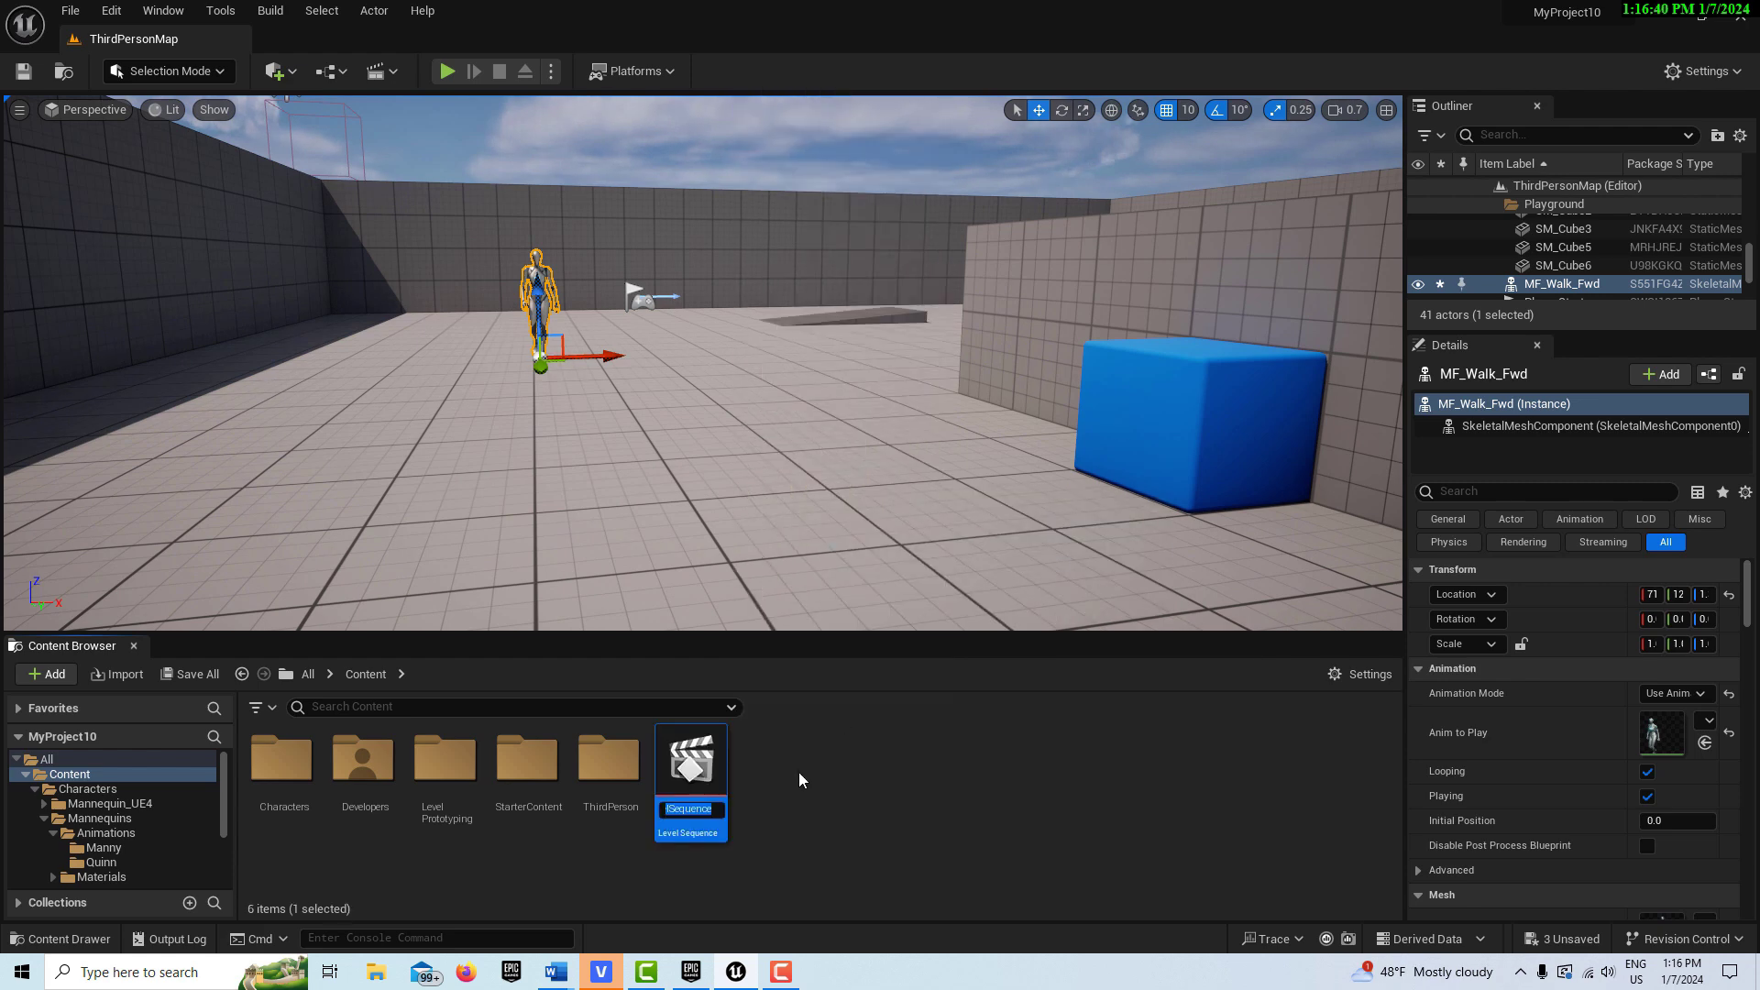
{"action": "double_click", "coordinate": [707, 755]}
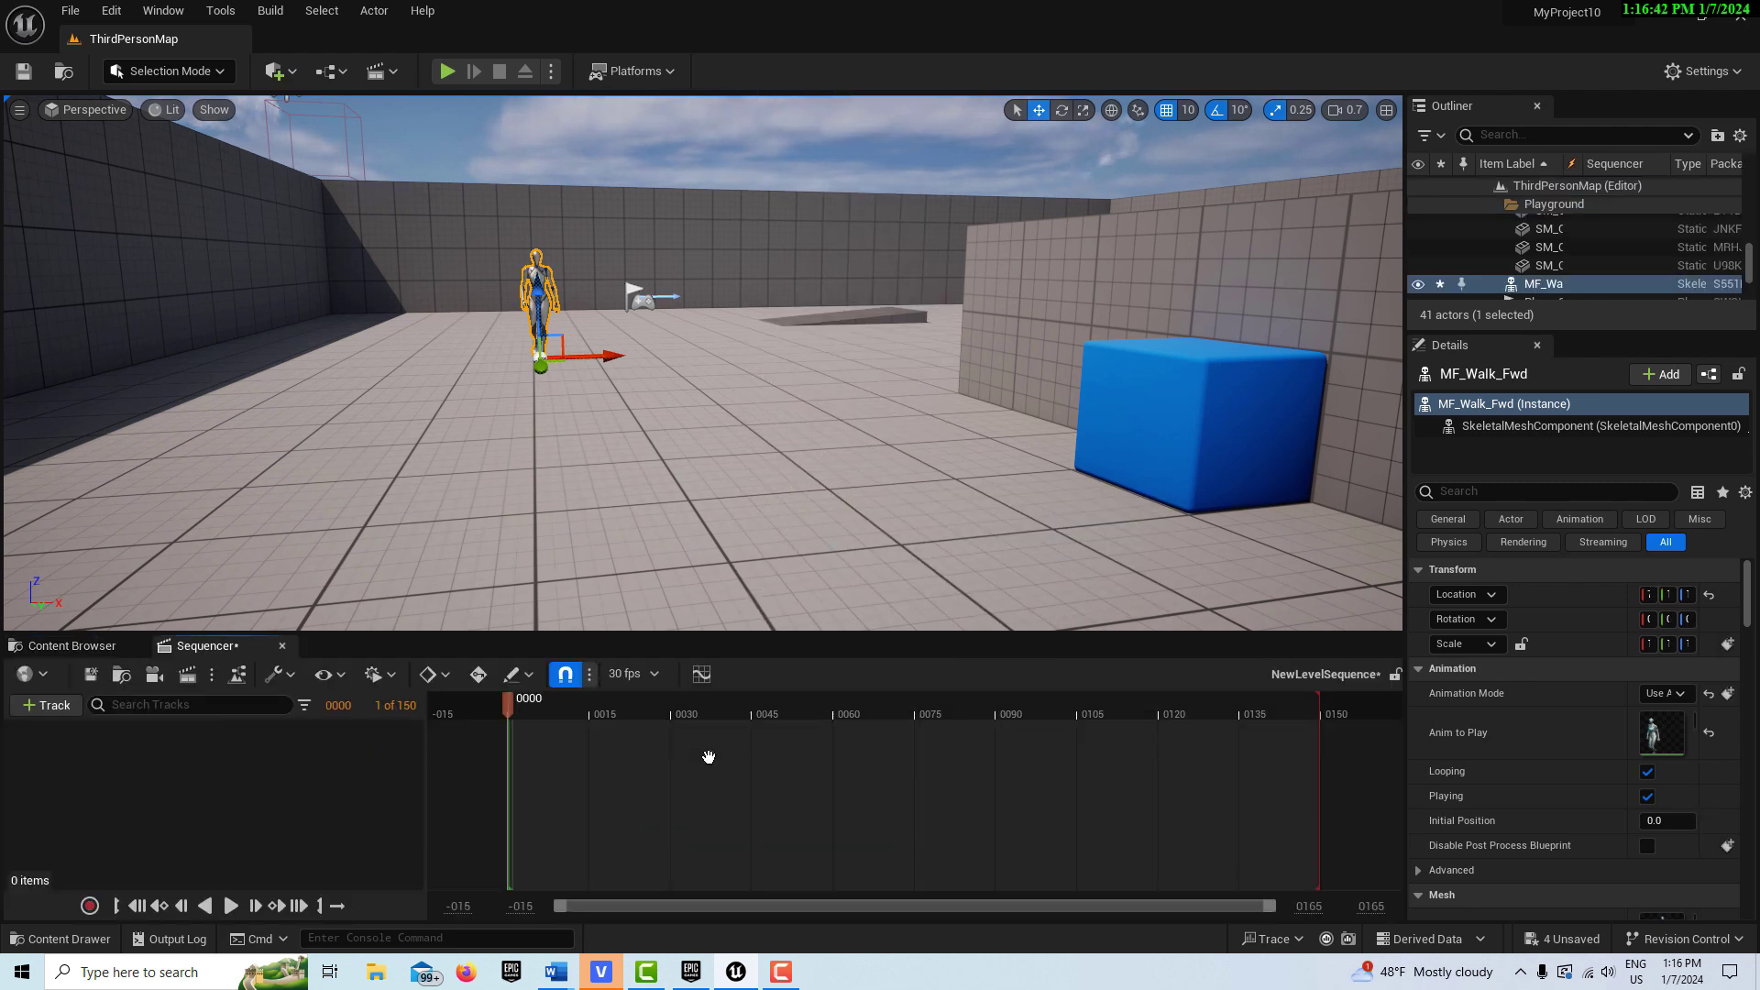
- Add the MF_Walk_Fwd actor to the level sequence and delete its CR_Mannequin_Body control rig track
{"action": "left_click", "coordinate": [46, 707]}
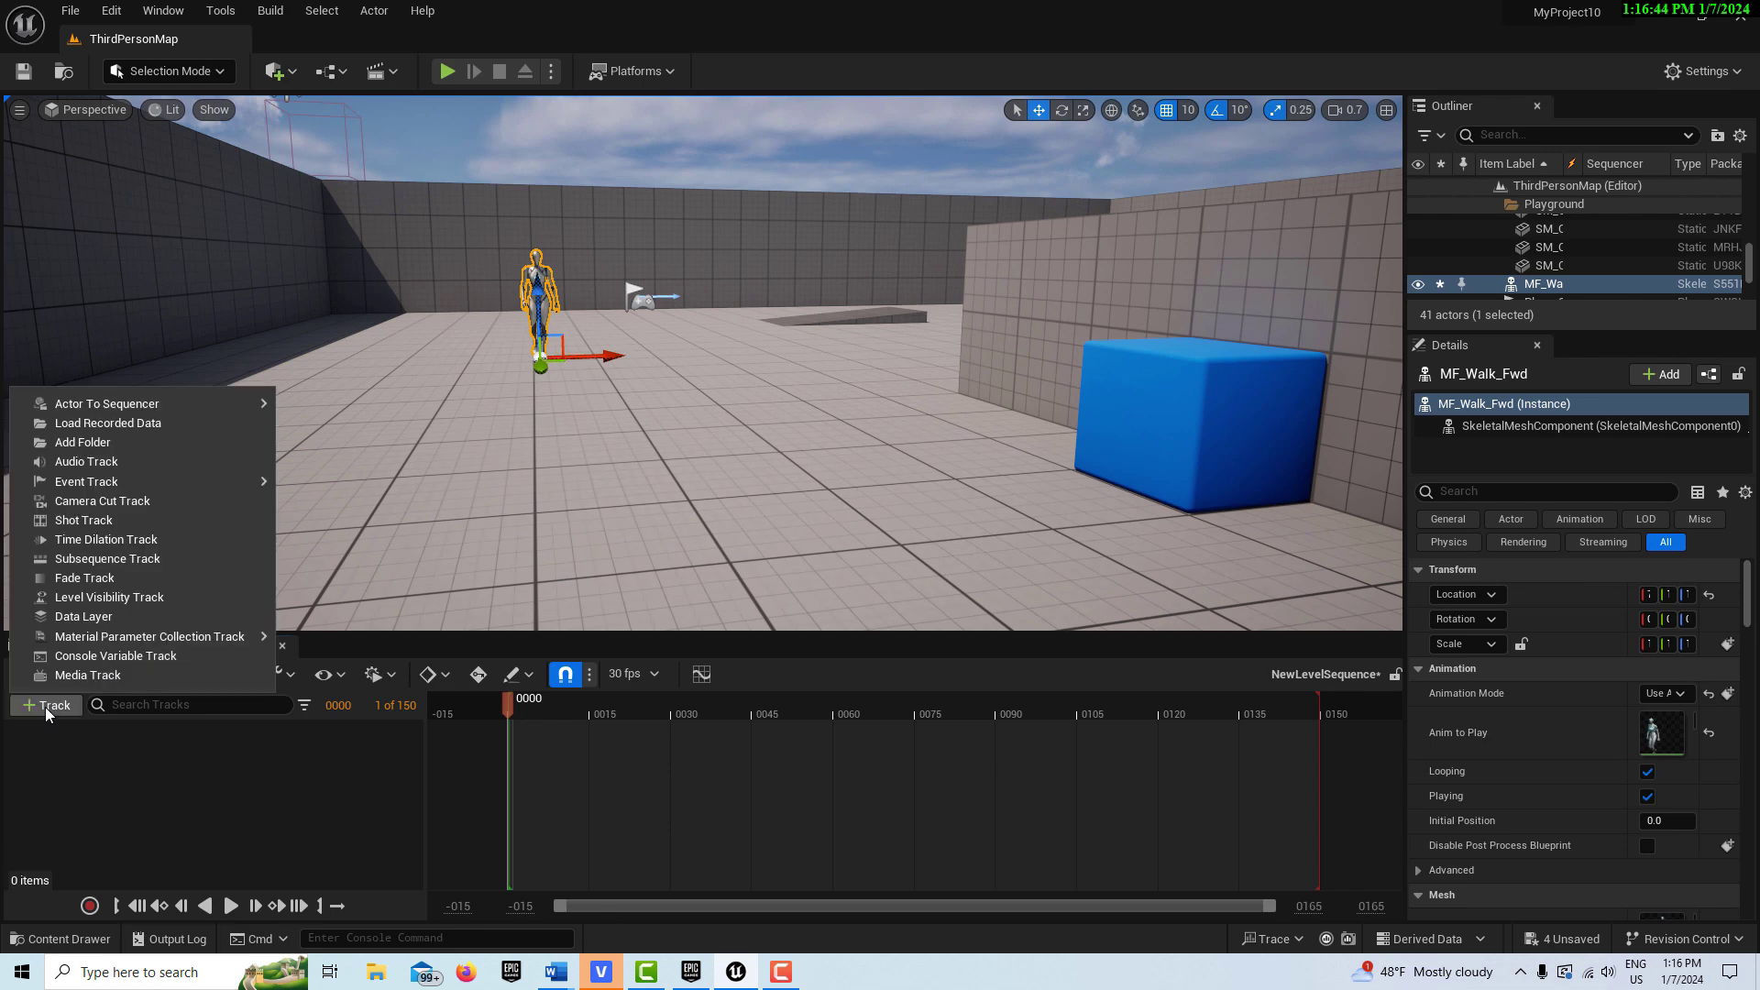
{"action": "mouse_move", "coordinate": [121, 408]}
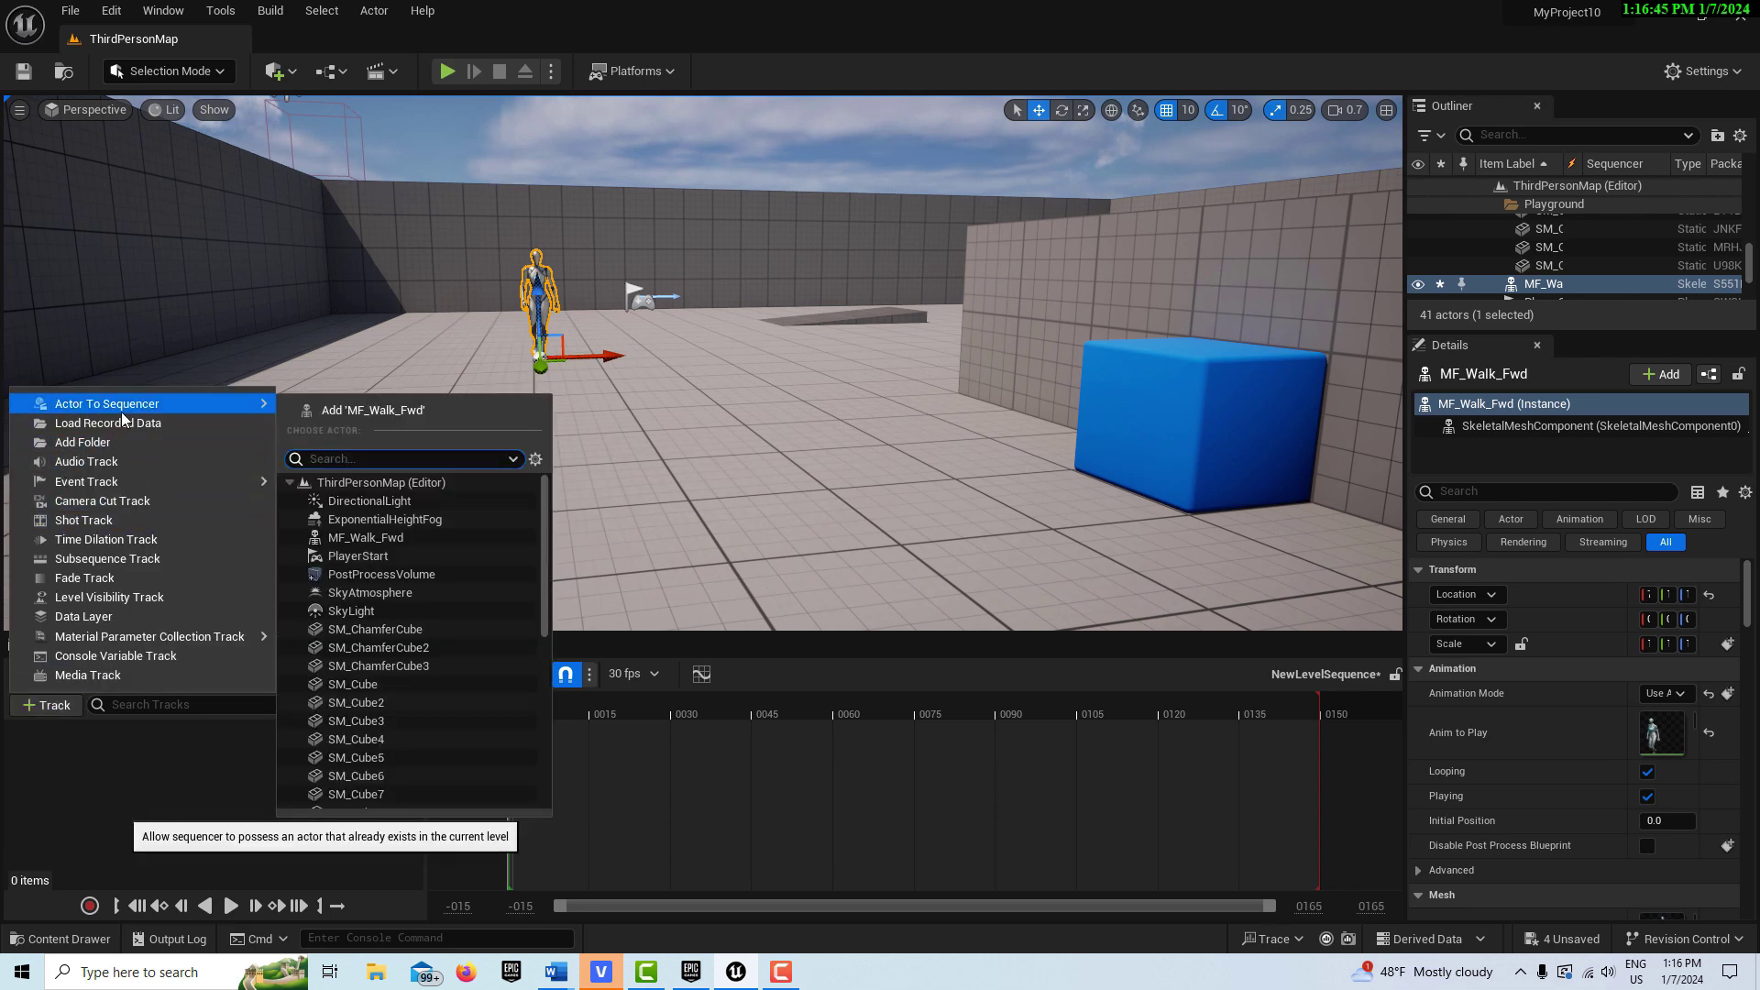
{"action": "left_click", "coordinate": [414, 416]}
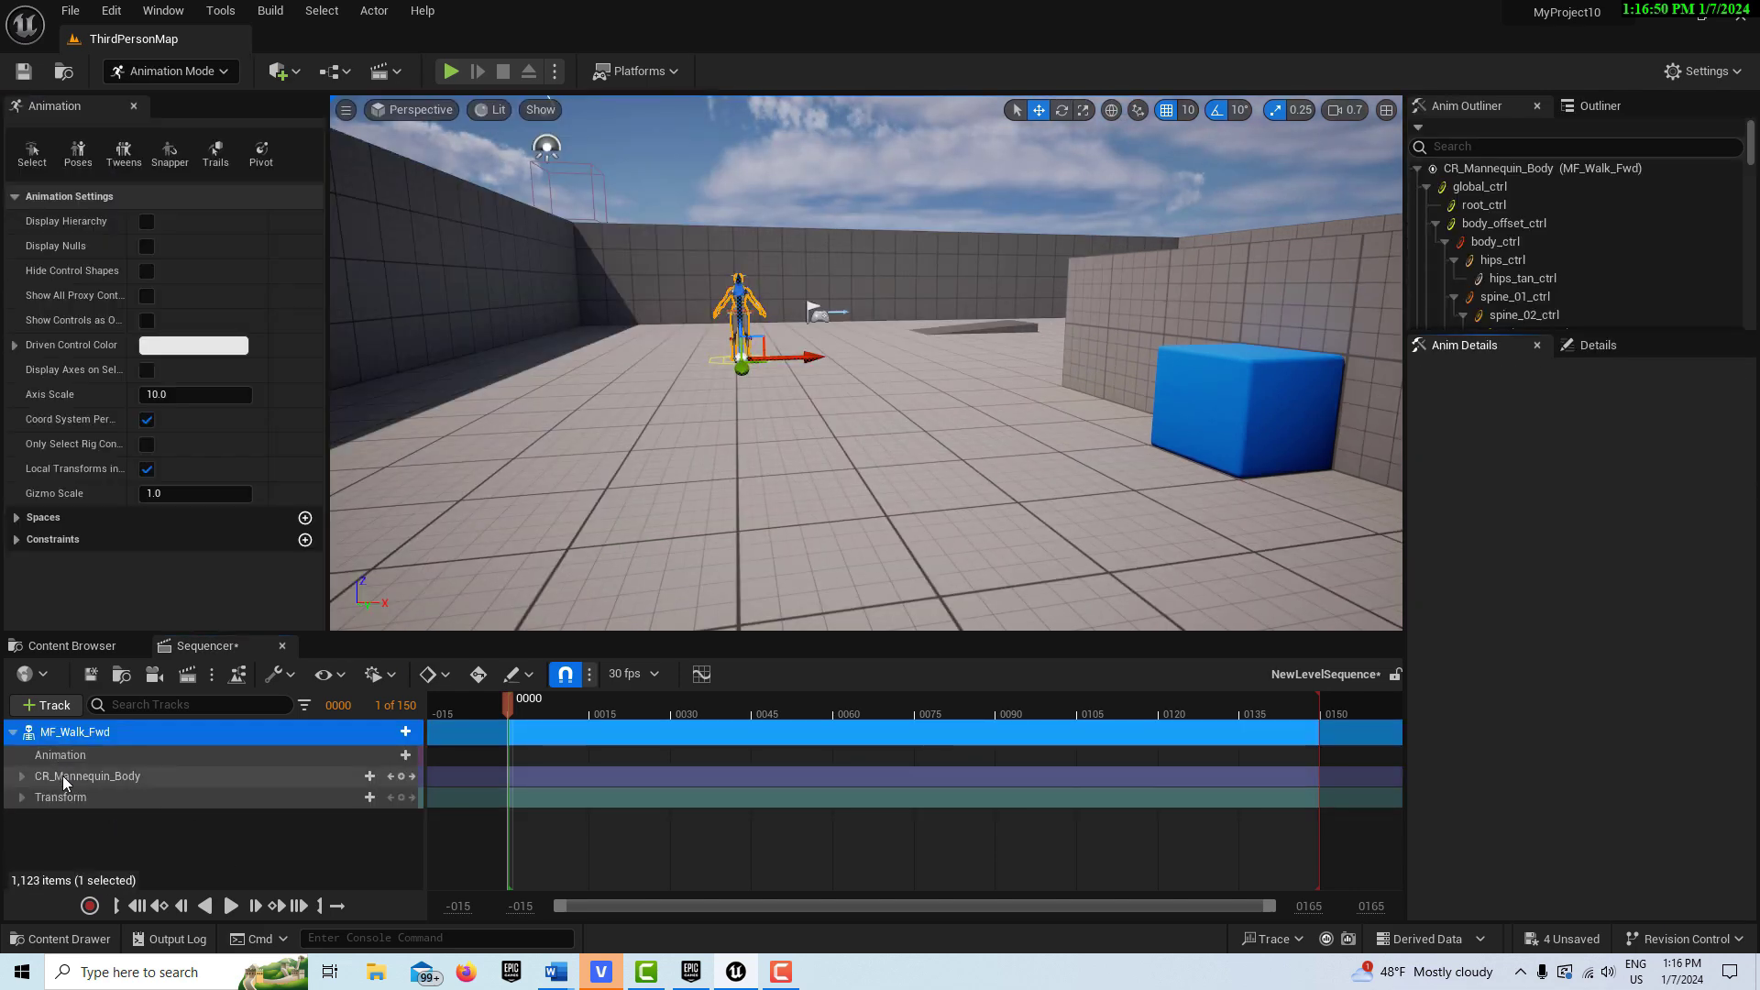
{"action": "left_click", "coordinate": [64, 778]}
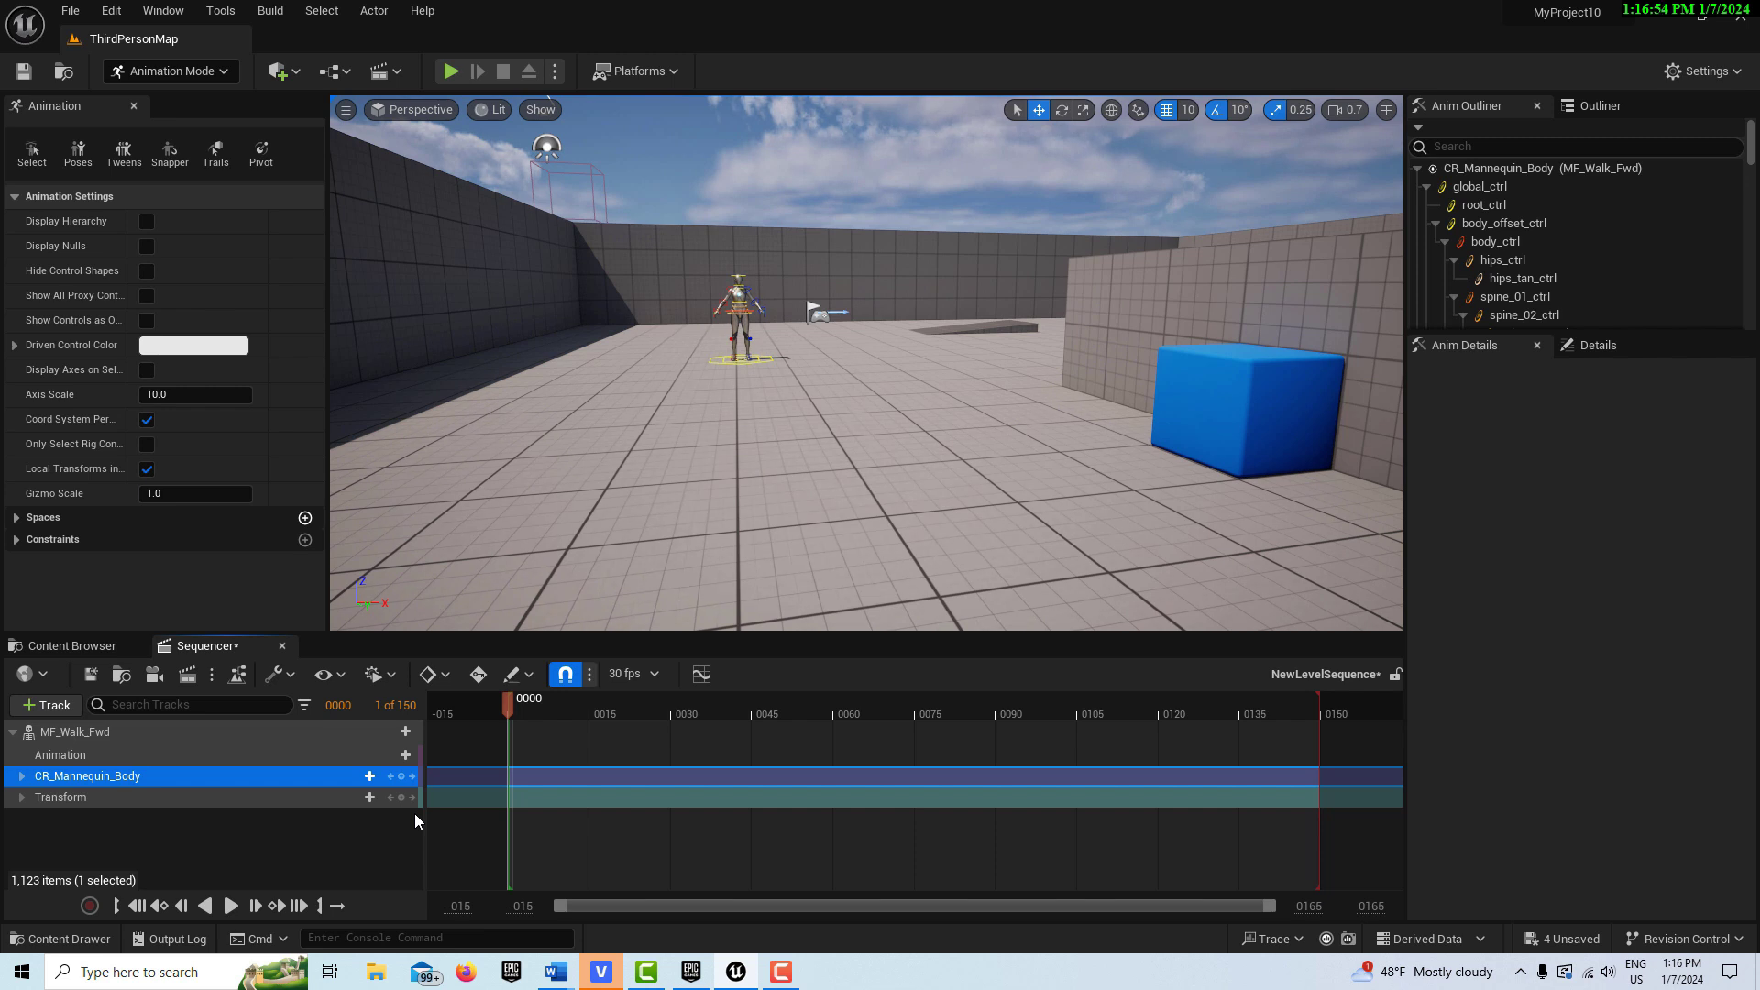
{"action": "key", "text": "Delete"}
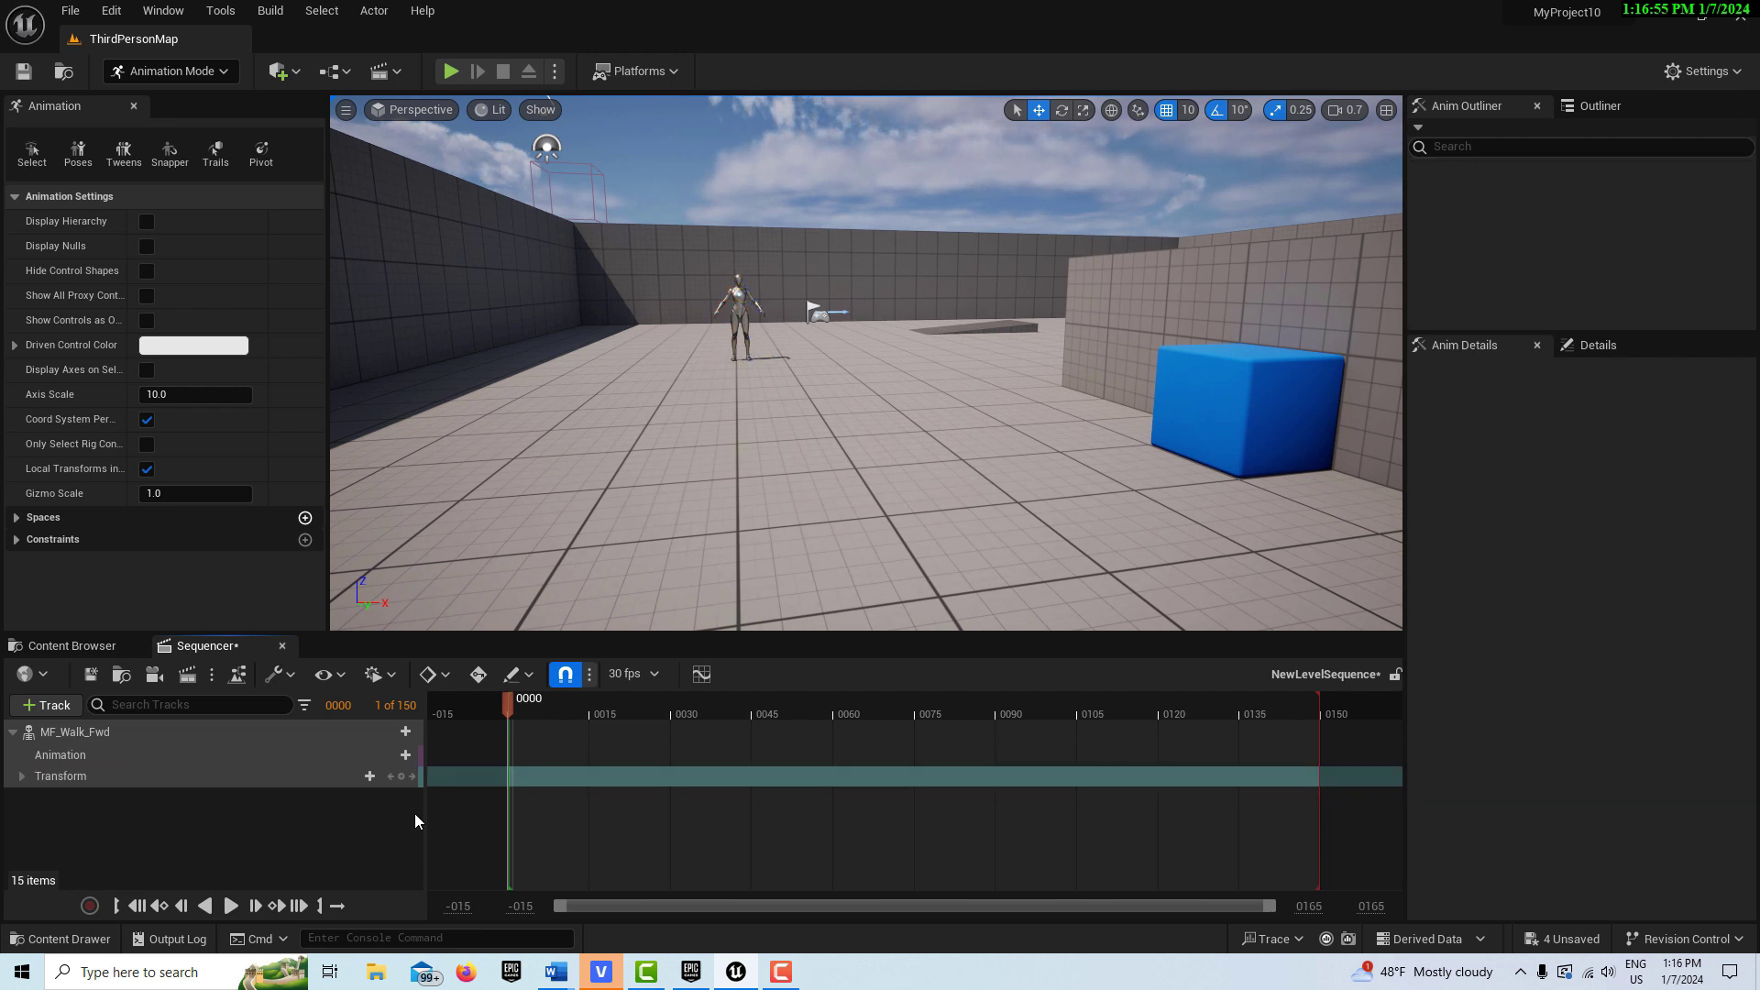
- Add the MF_Walk_Fwd animation to the actor's Animation track and preview the sequence, returning the playhead to frame 0000
{"action": "left_click", "coordinate": [407, 756]}
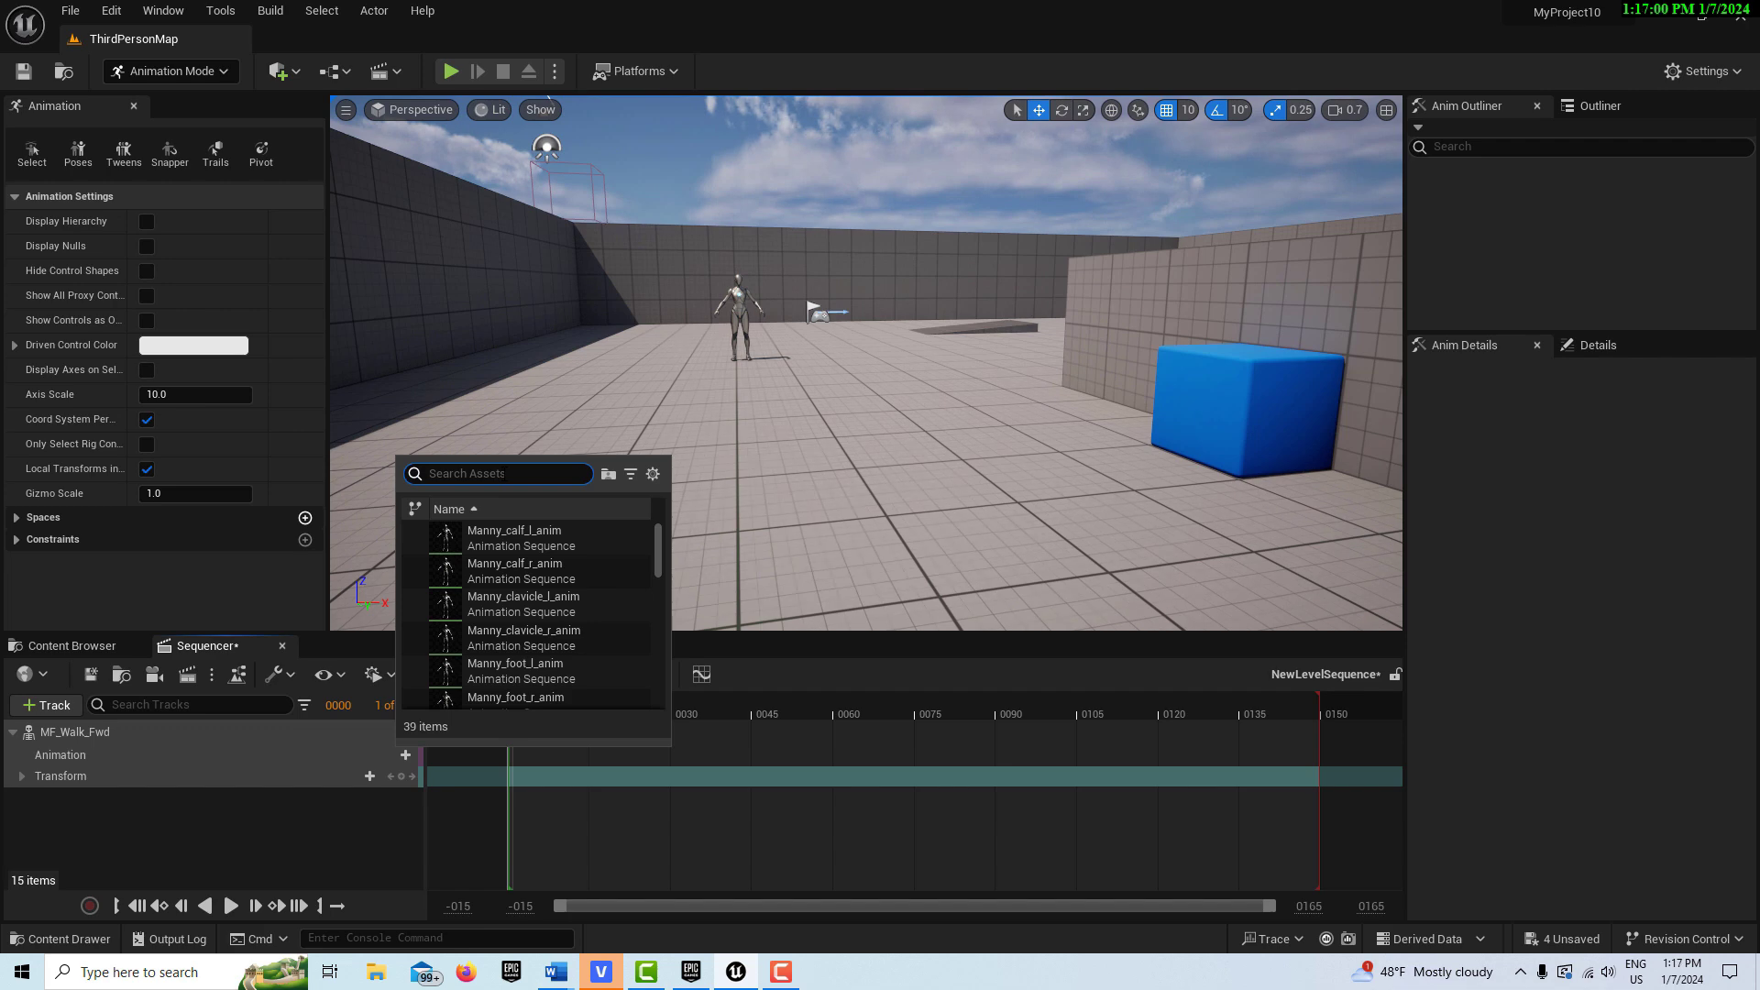
{"action": "type", "text": "walk"}
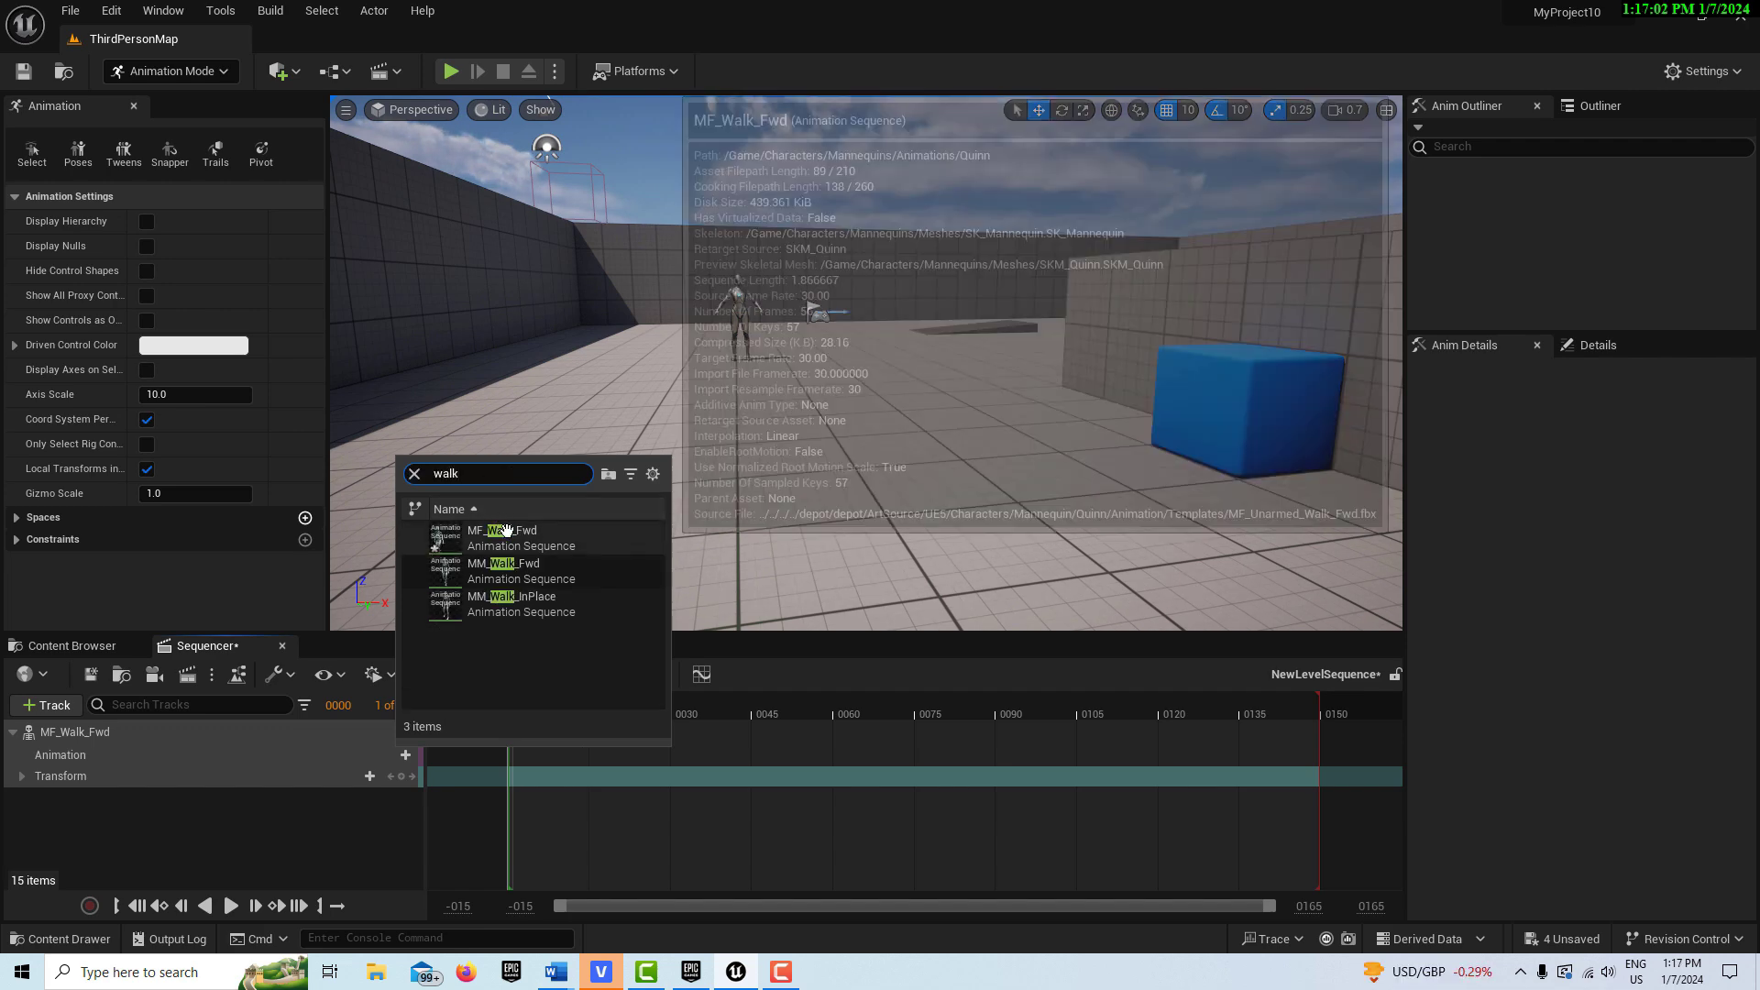
{"action": "left_click", "coordinate": [502, 537]}
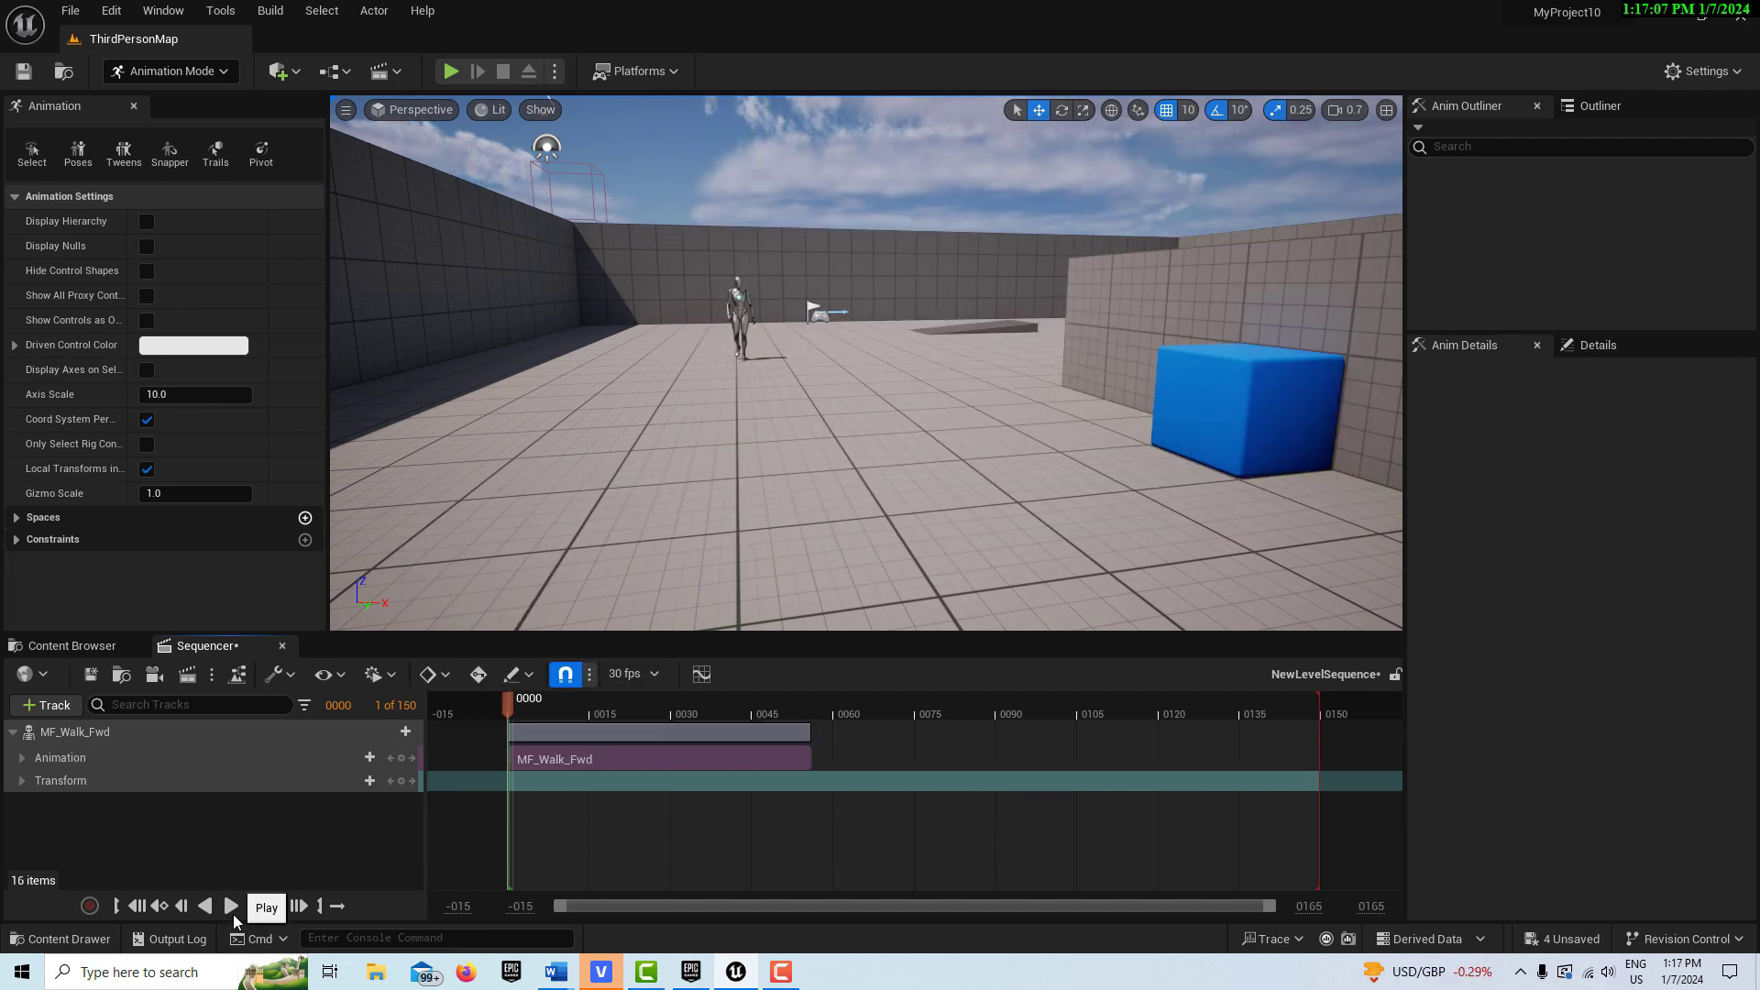
{"action": "left_click", "coordinate": [231, 905]}
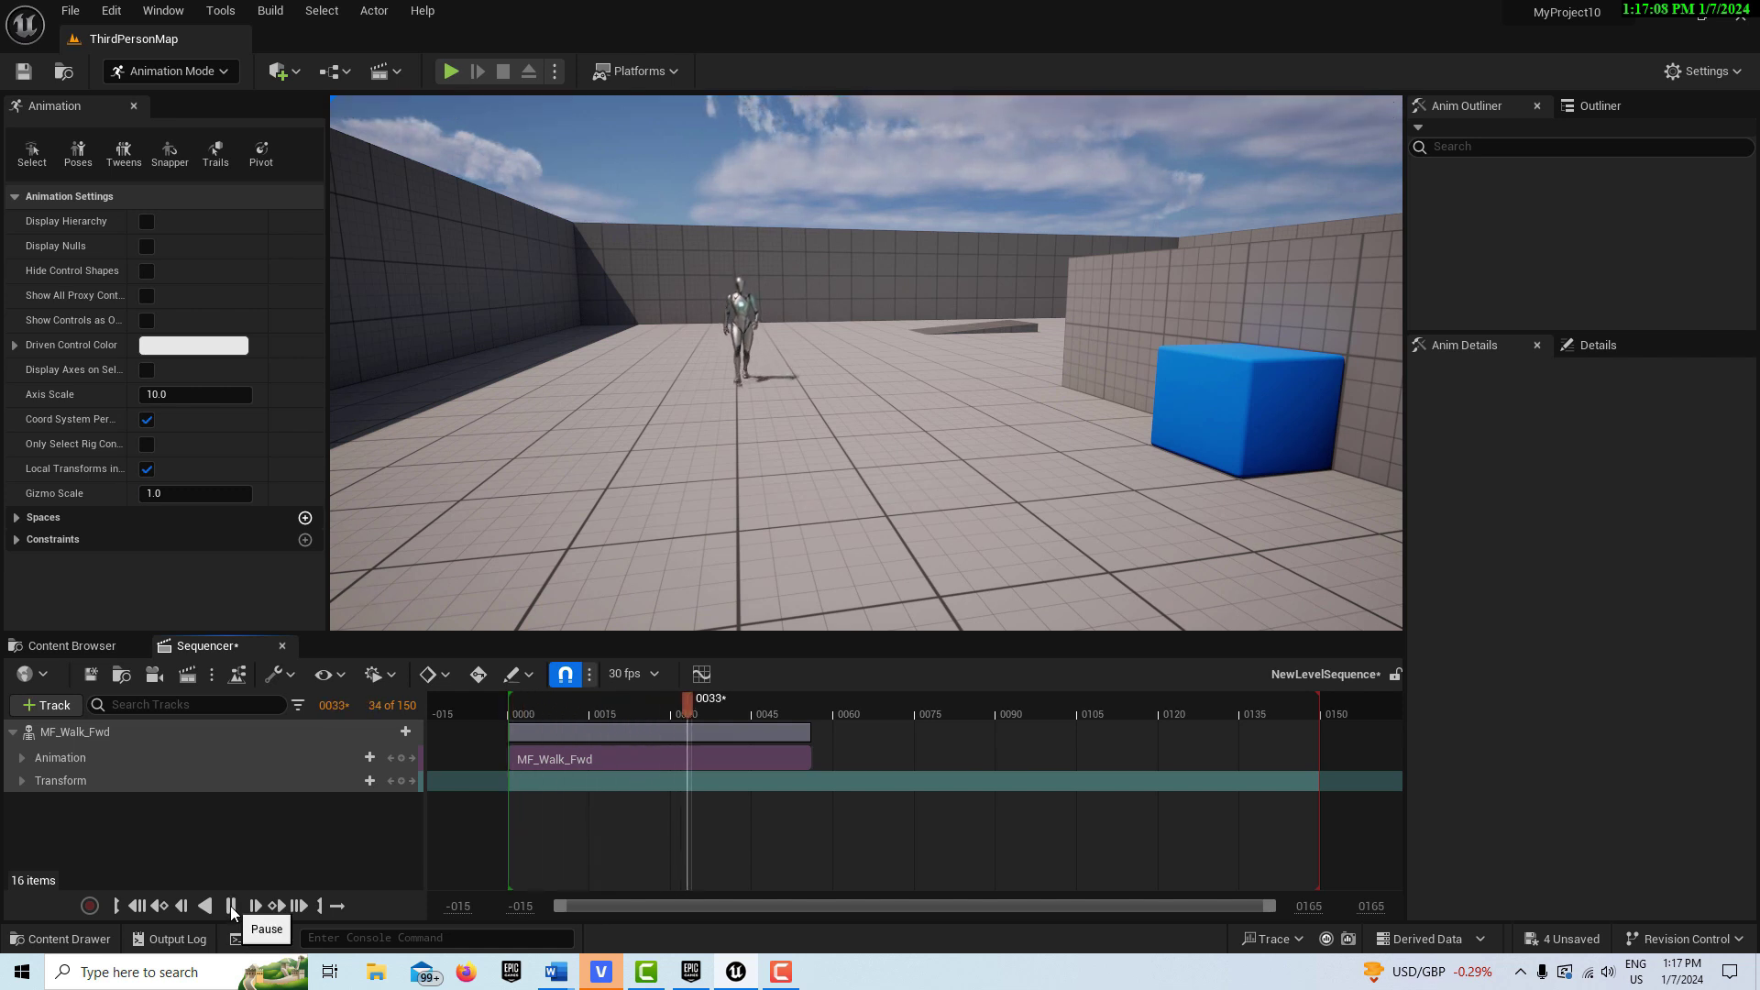
{"action": "left_click", "coordinate": [117, 906]}
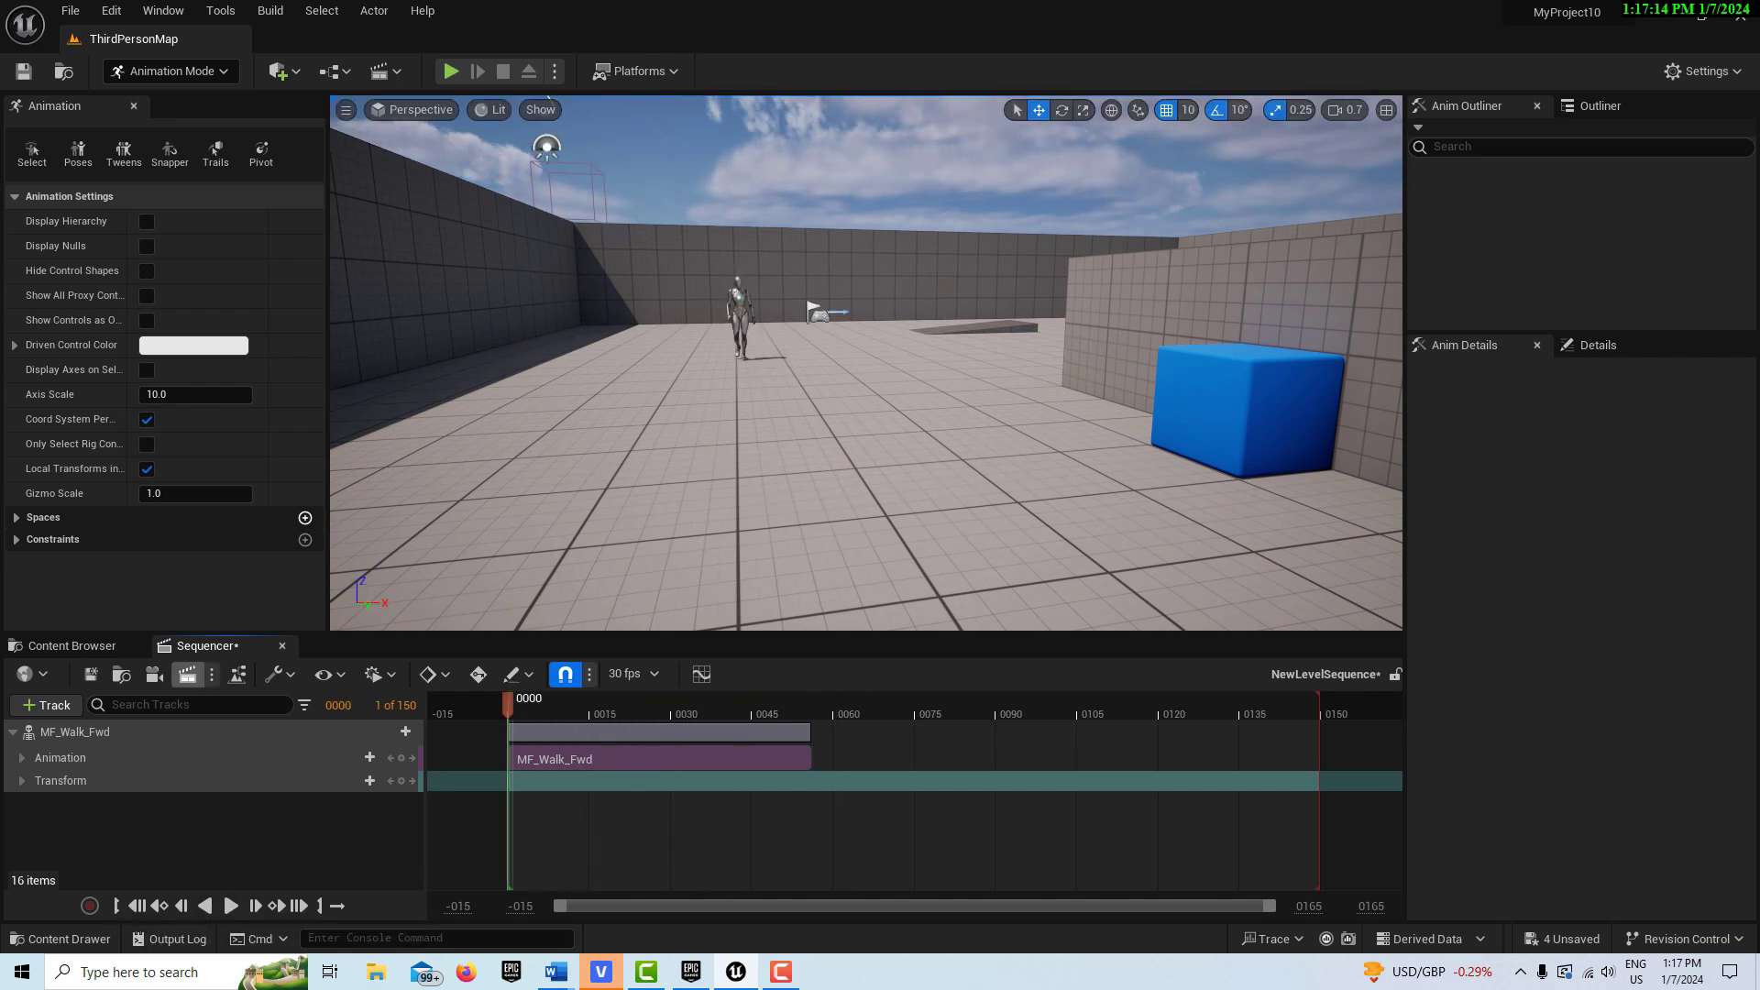
- Add a Time Dilation track to the sequence and key it at 0.5 on frame 0000
{"action": "left_click", "coordinate": [46, 706]}
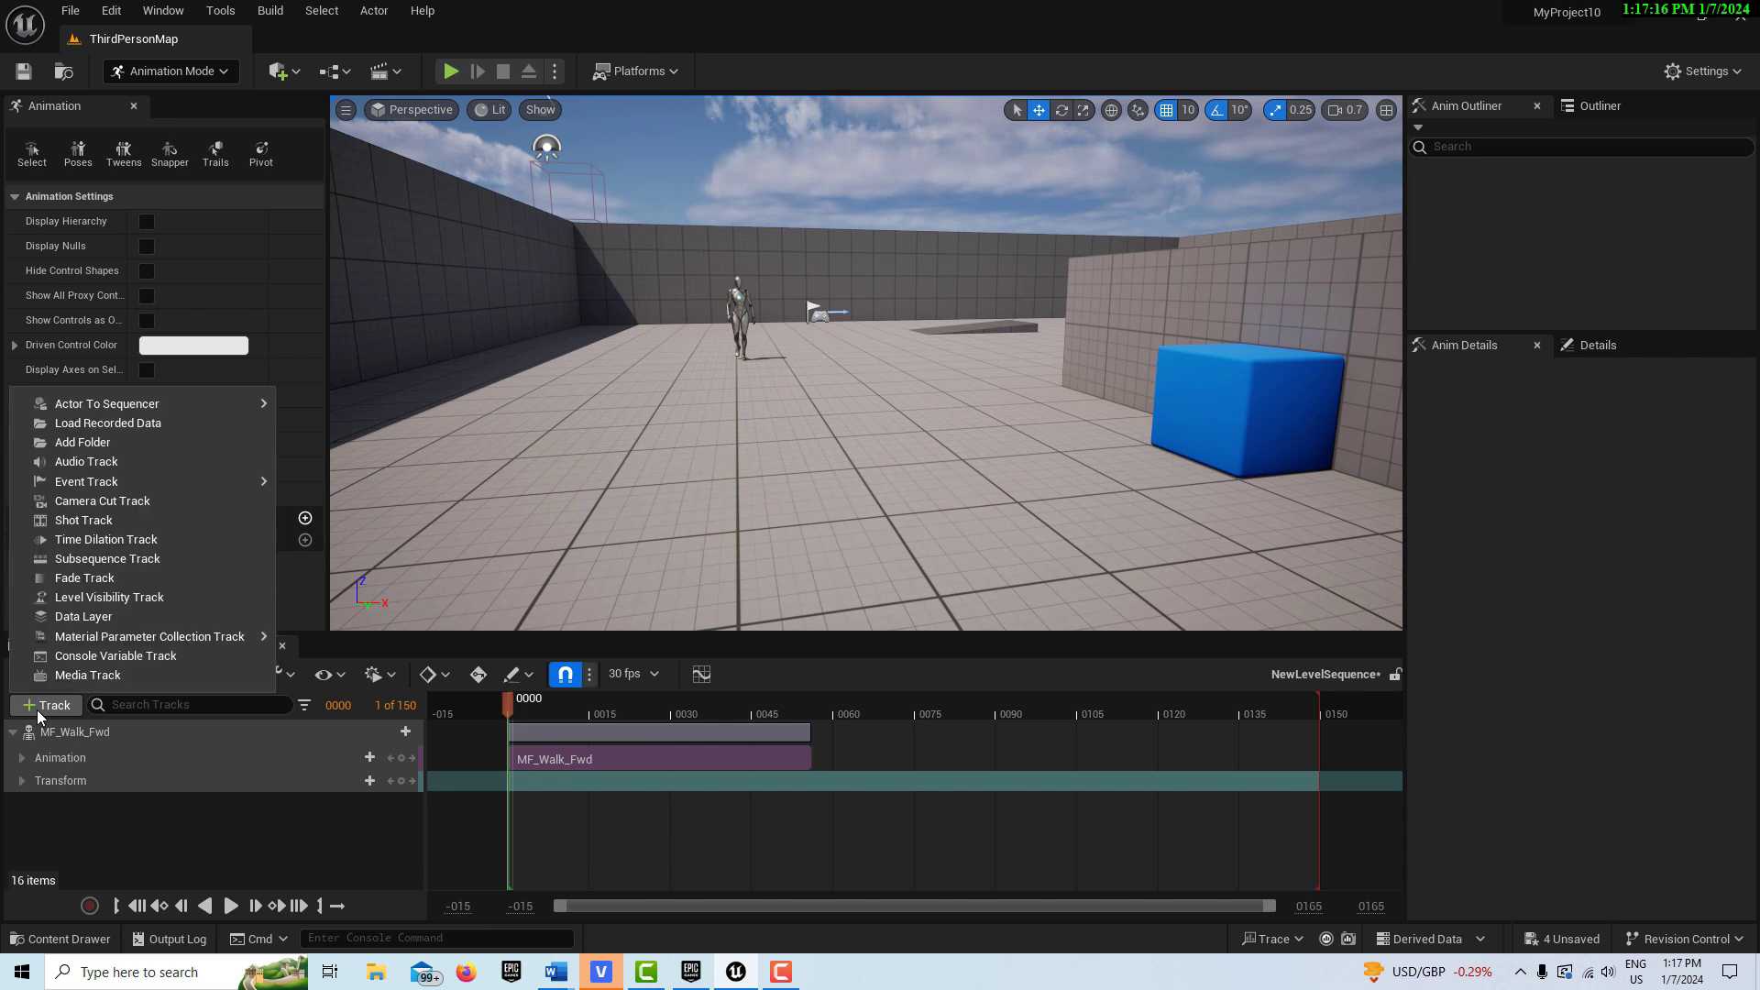
{"action": "left_click", "coordinate": [100, 539]}
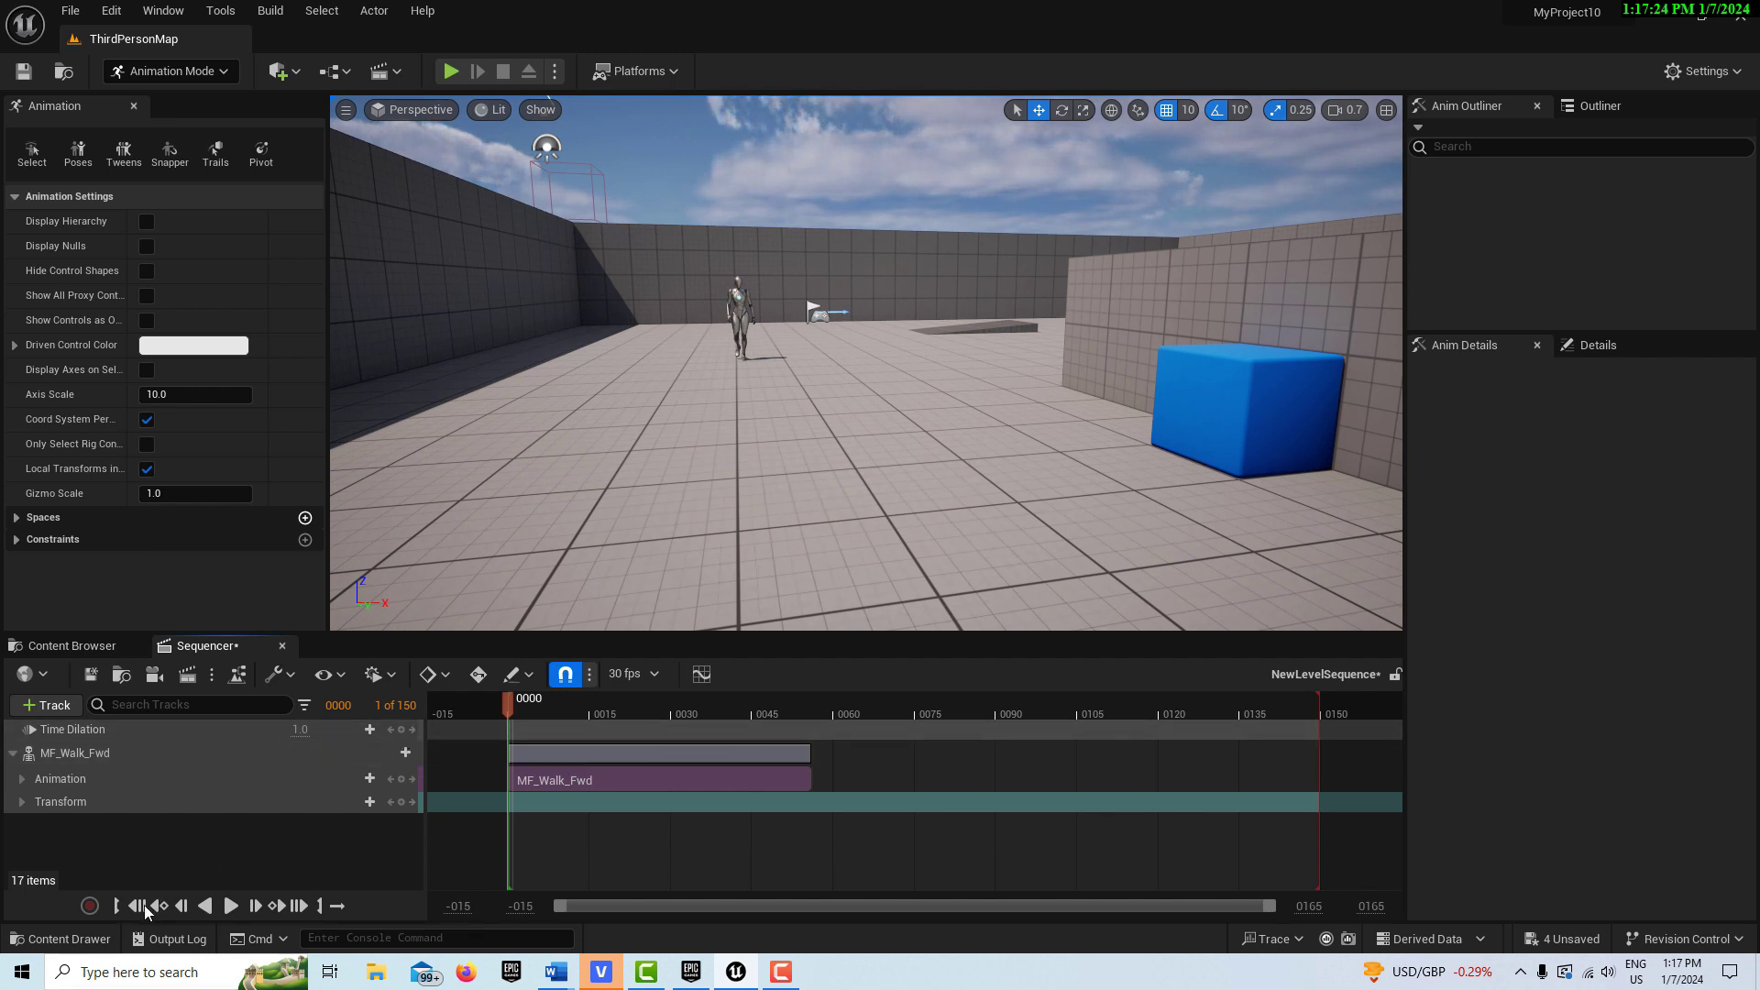
{"action": "left_click", "coordinate": [402, 731]}
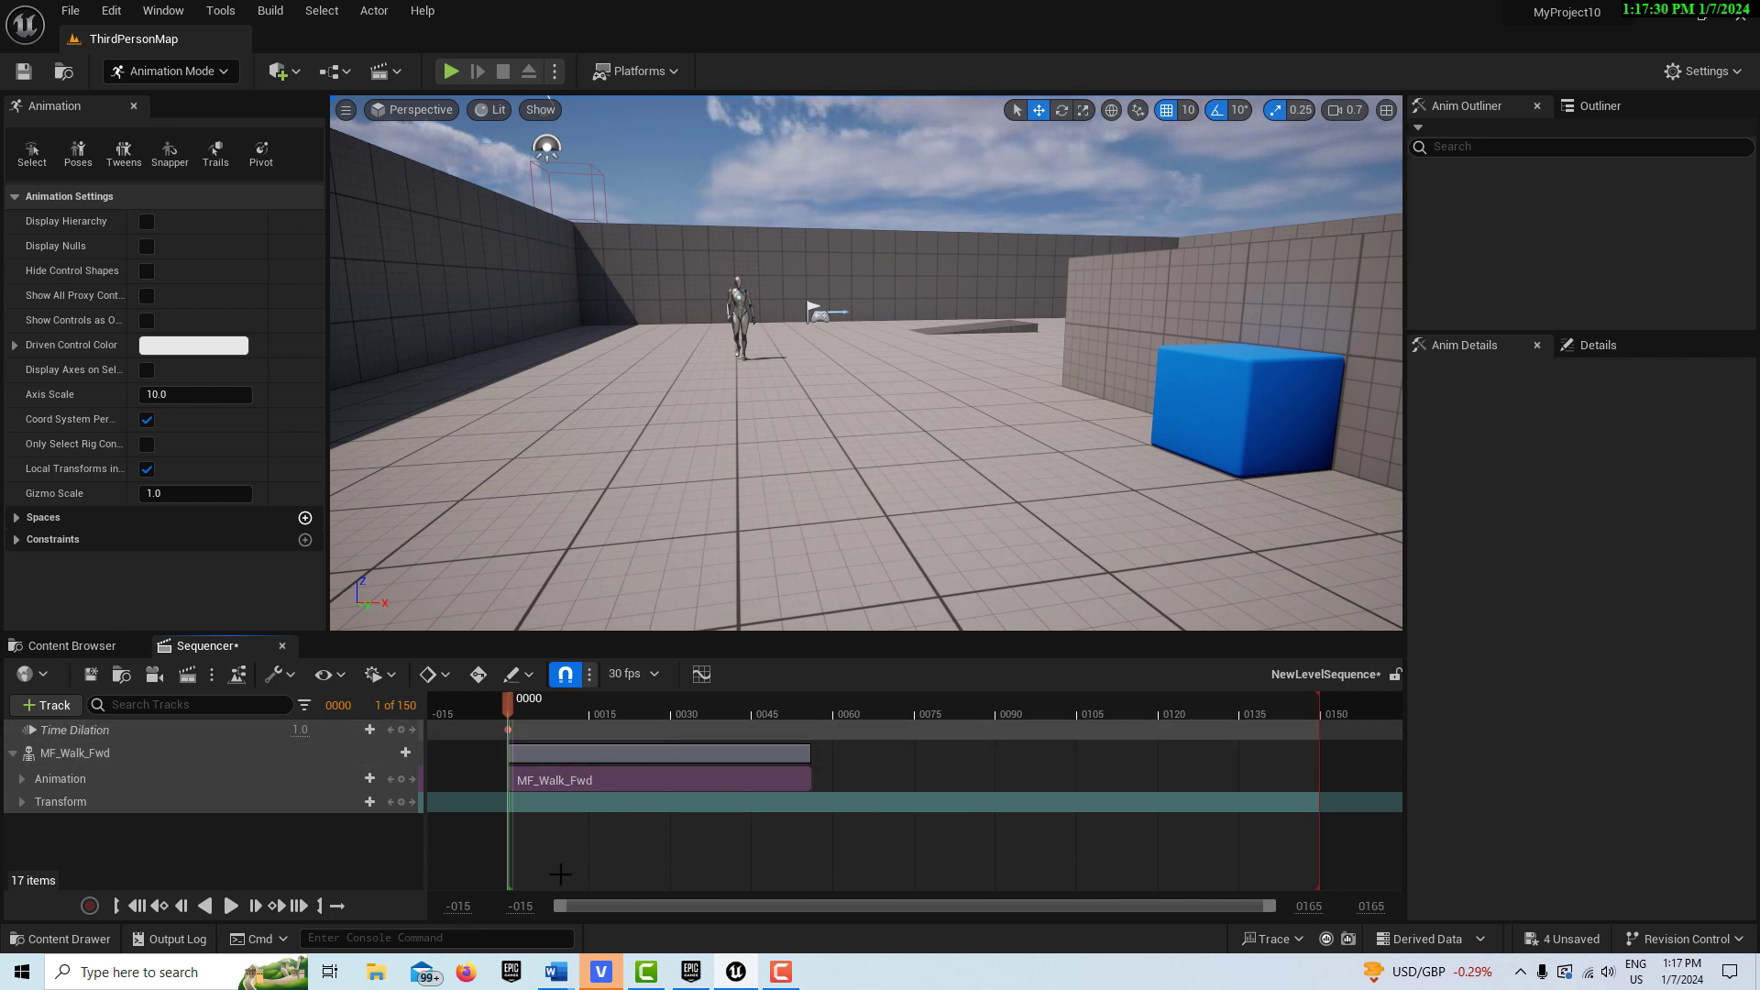
{"action": "left_click", "coordinate": [298, 728]}
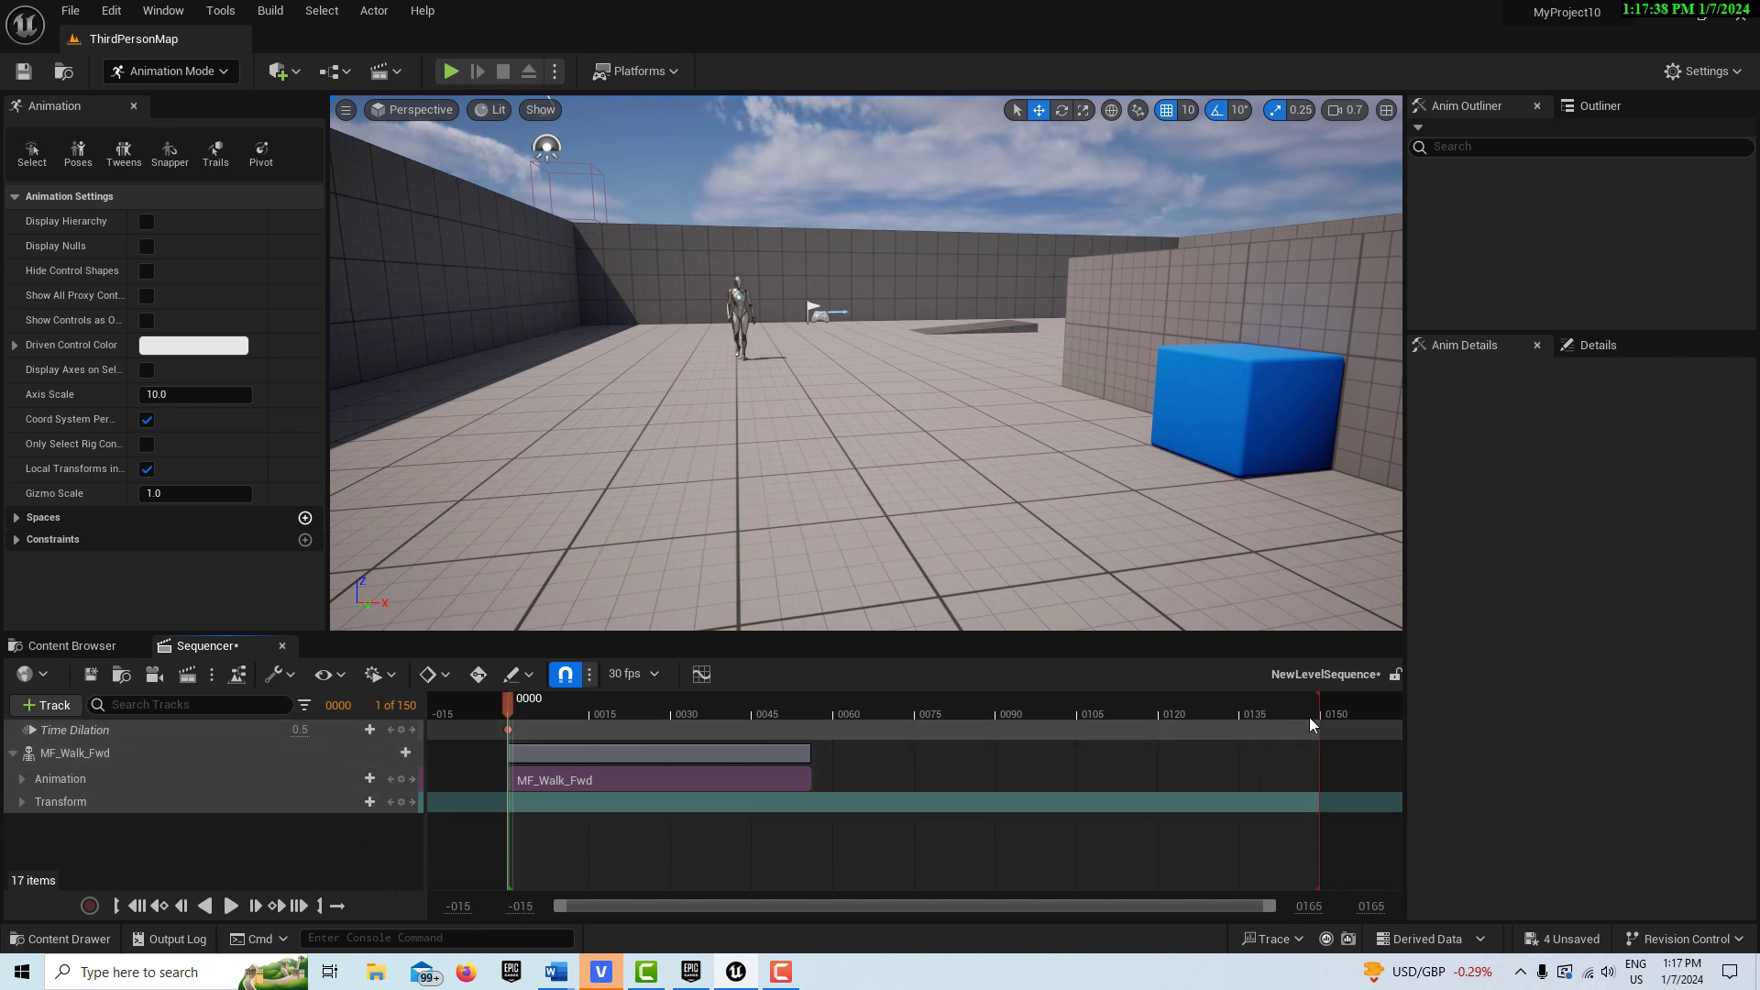
- Shorten the sequence's playback range to the end of the walk clip and key Time Dilation at 0 on frame 0055
{"action": "left_click_drag", "start_coordinate": [1316, 712], "coordinate": [817, 711]}
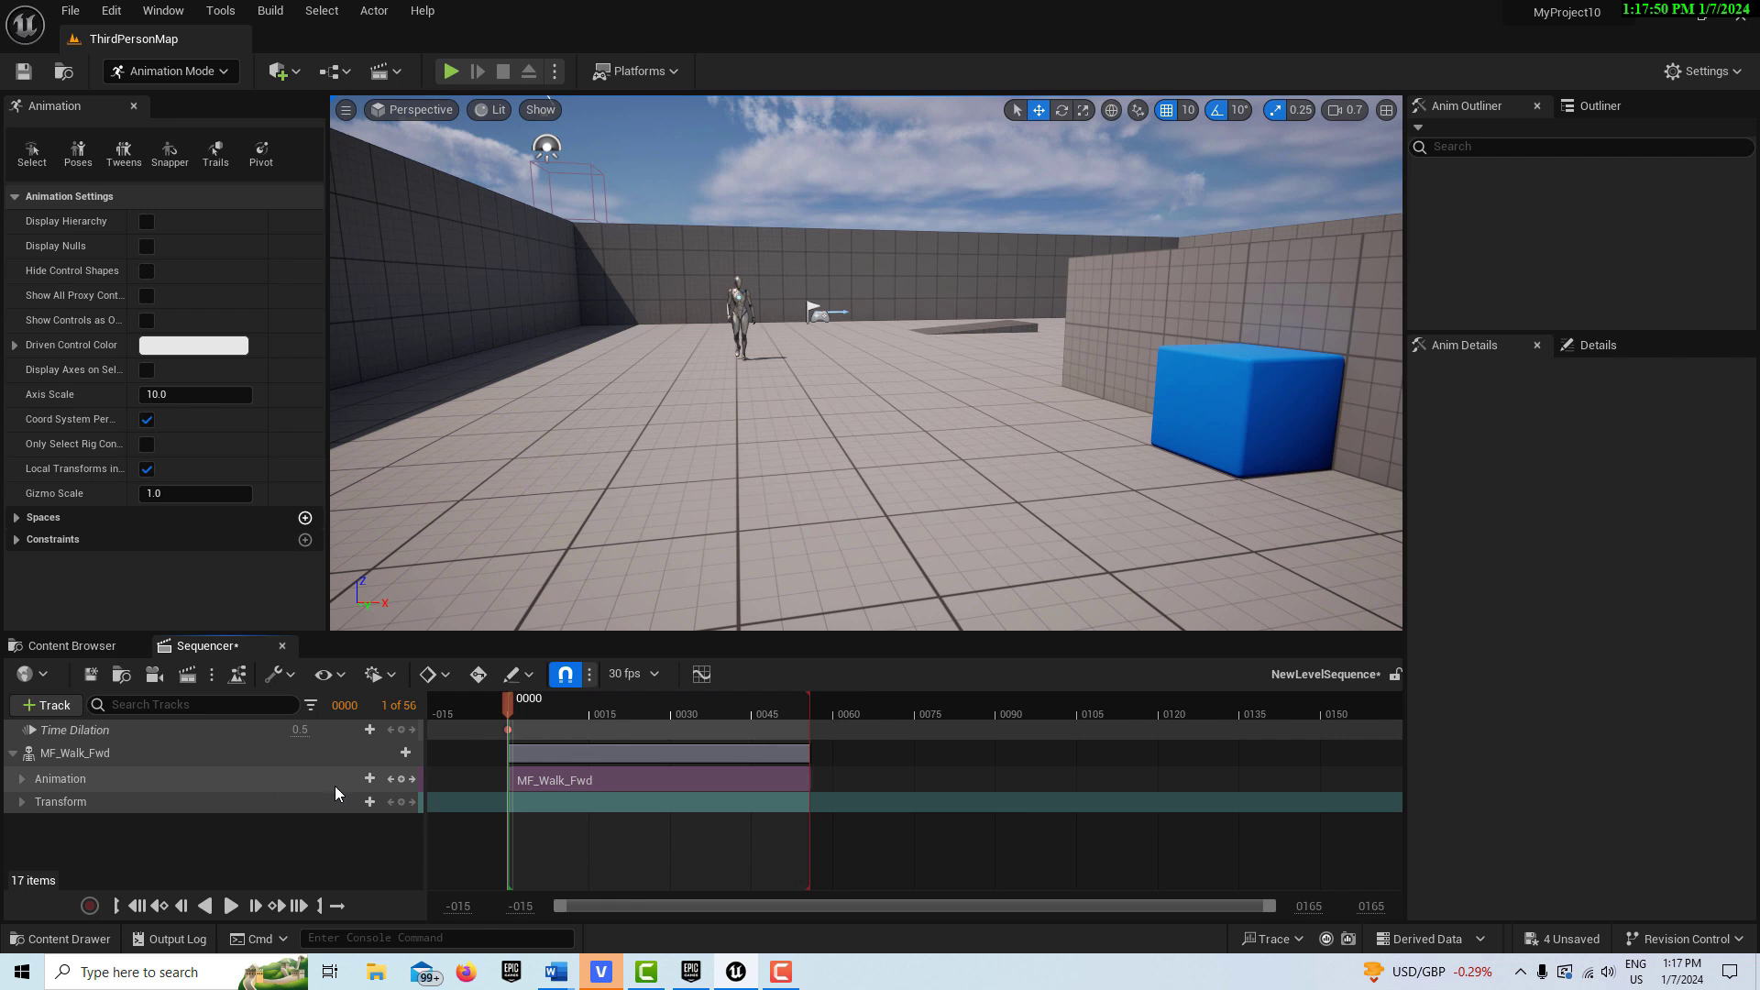
{"action": "left_click", "coordinate": [298, 909]}
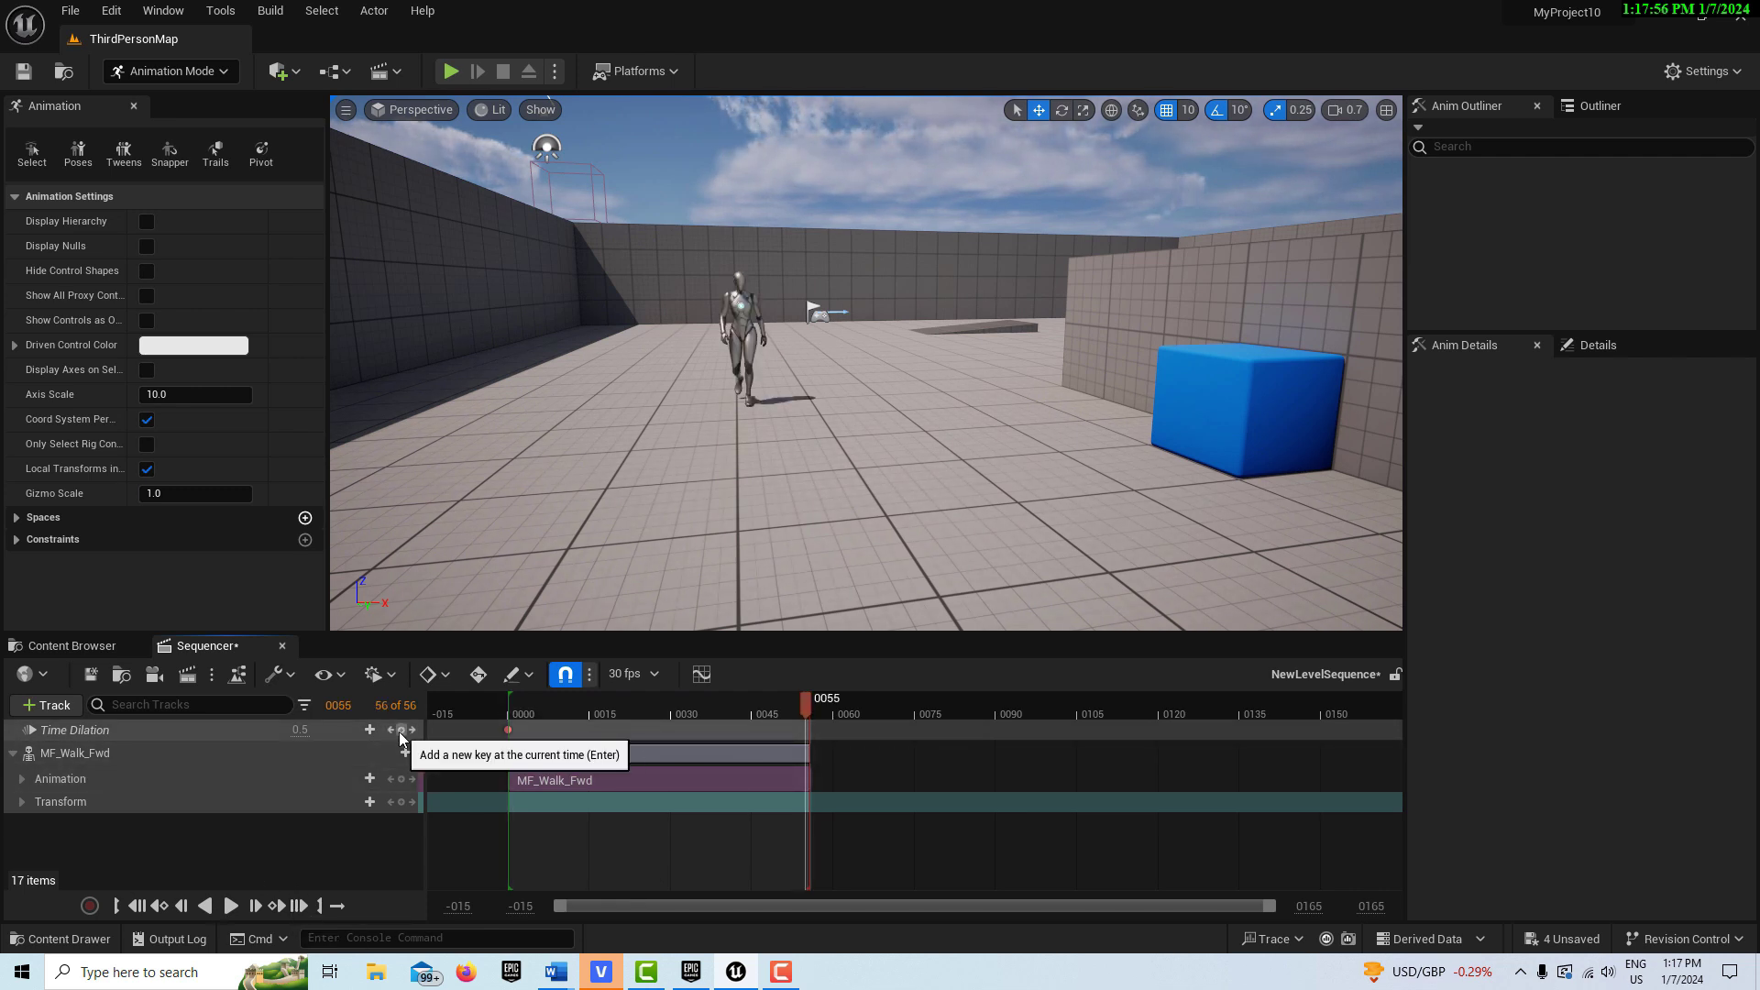
{"action": "left_click", "coordinate": [400, 731]}
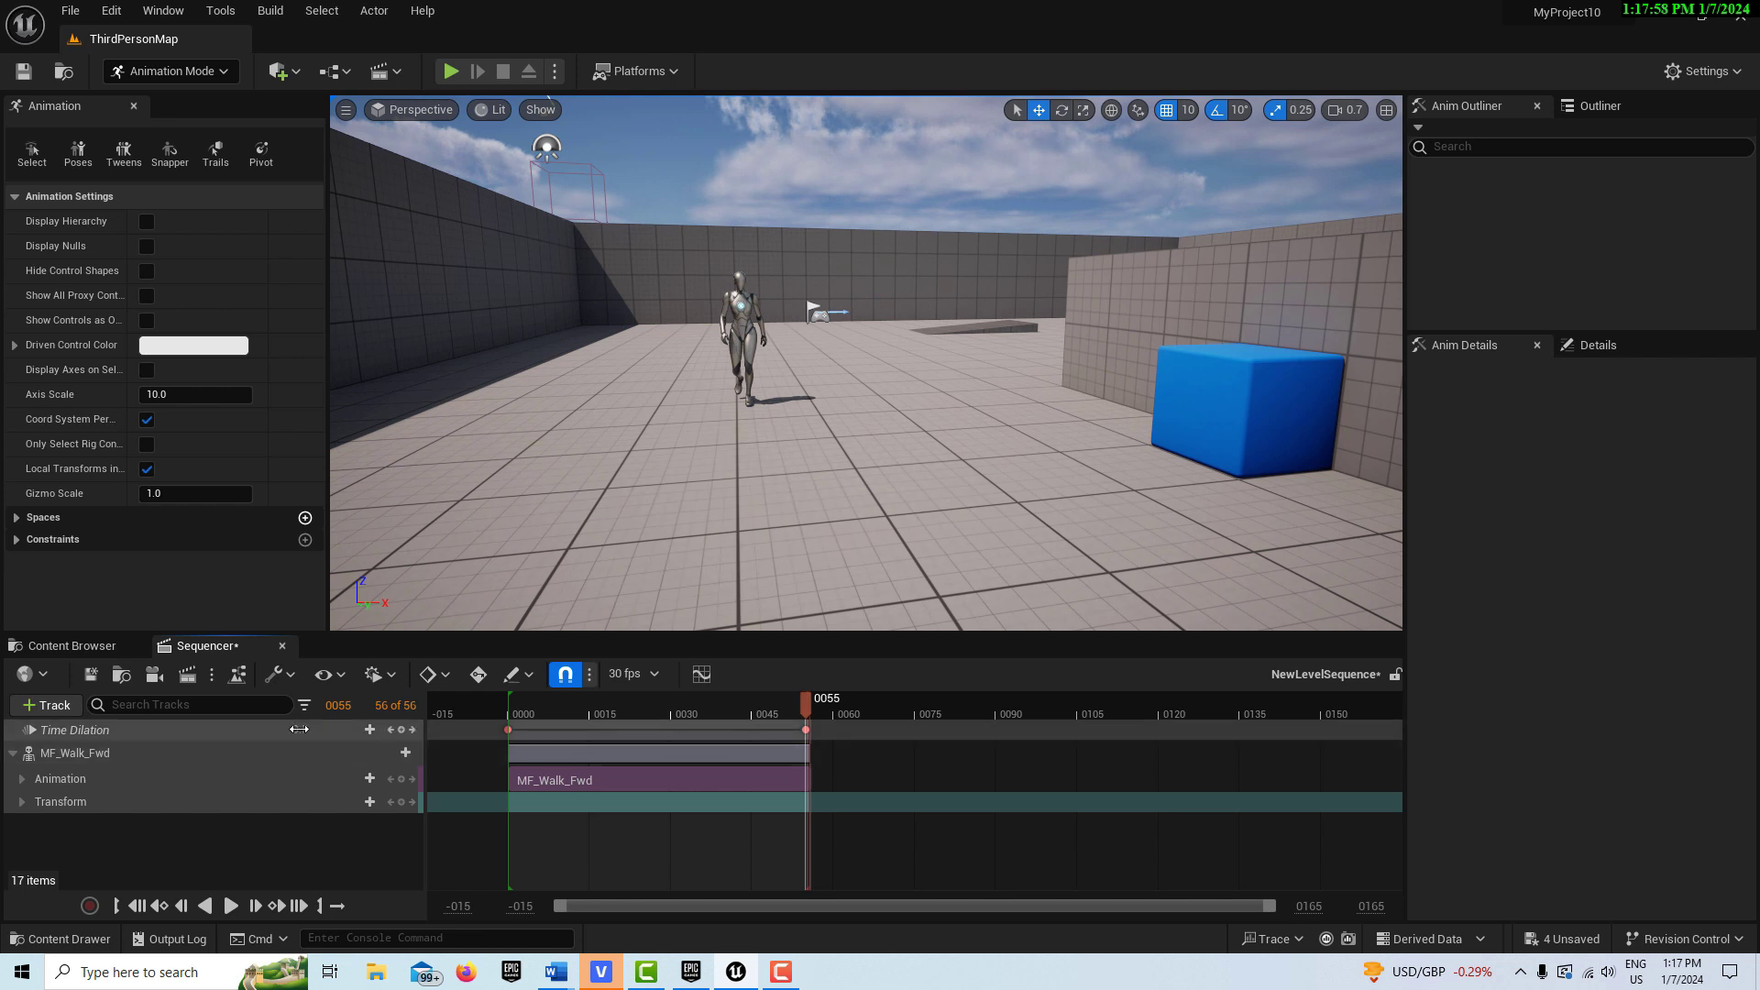
{"action": "type", "text": "0"}
{"action": "key", "text": "Return"}
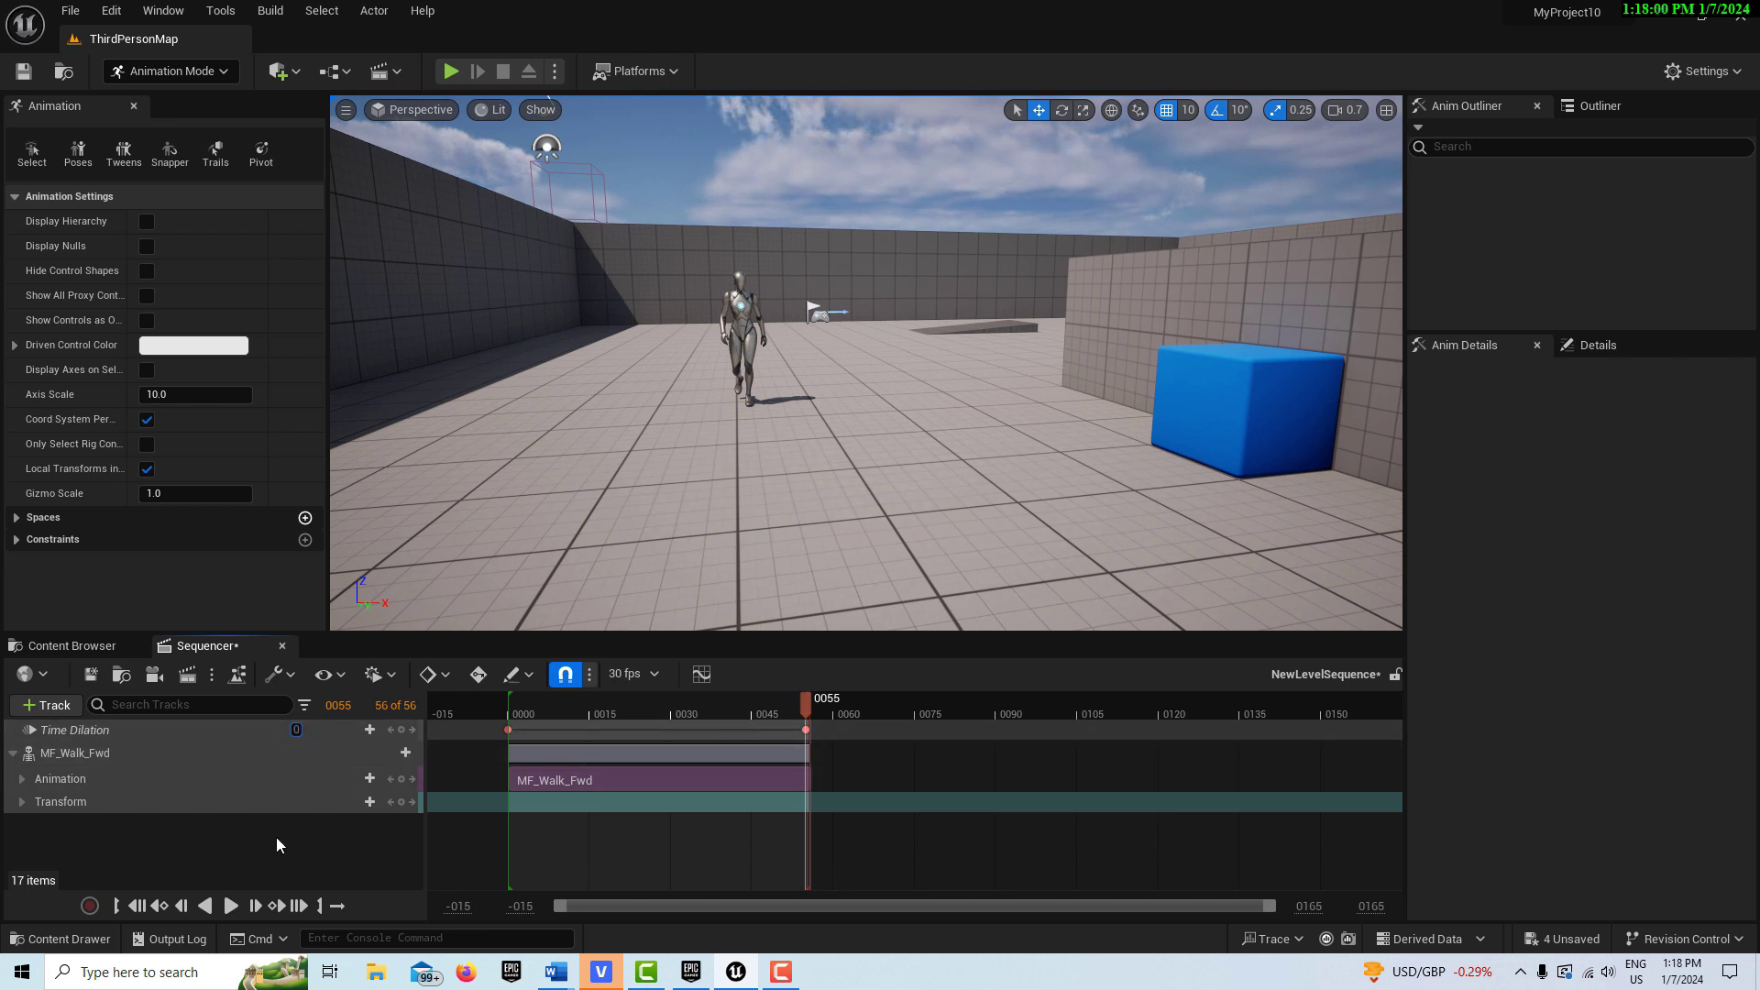
- Play the sequence from frame 0000 to check the mannequin's slowing walk up close, and pause it near the end
{"action": "left_click", "coordinate": [137, 907]}
{"action": "mouse_move", "coordinate": [955, 517]}
{"action": "right_mouse_down"}
{"action": "mouse_move", "coordinate": [917, 503]}
{"action": "mouse_move", "coordinate": [935, 488]}
{"action": "right_mouse_up"}
{"action": "key", "text": "w"}
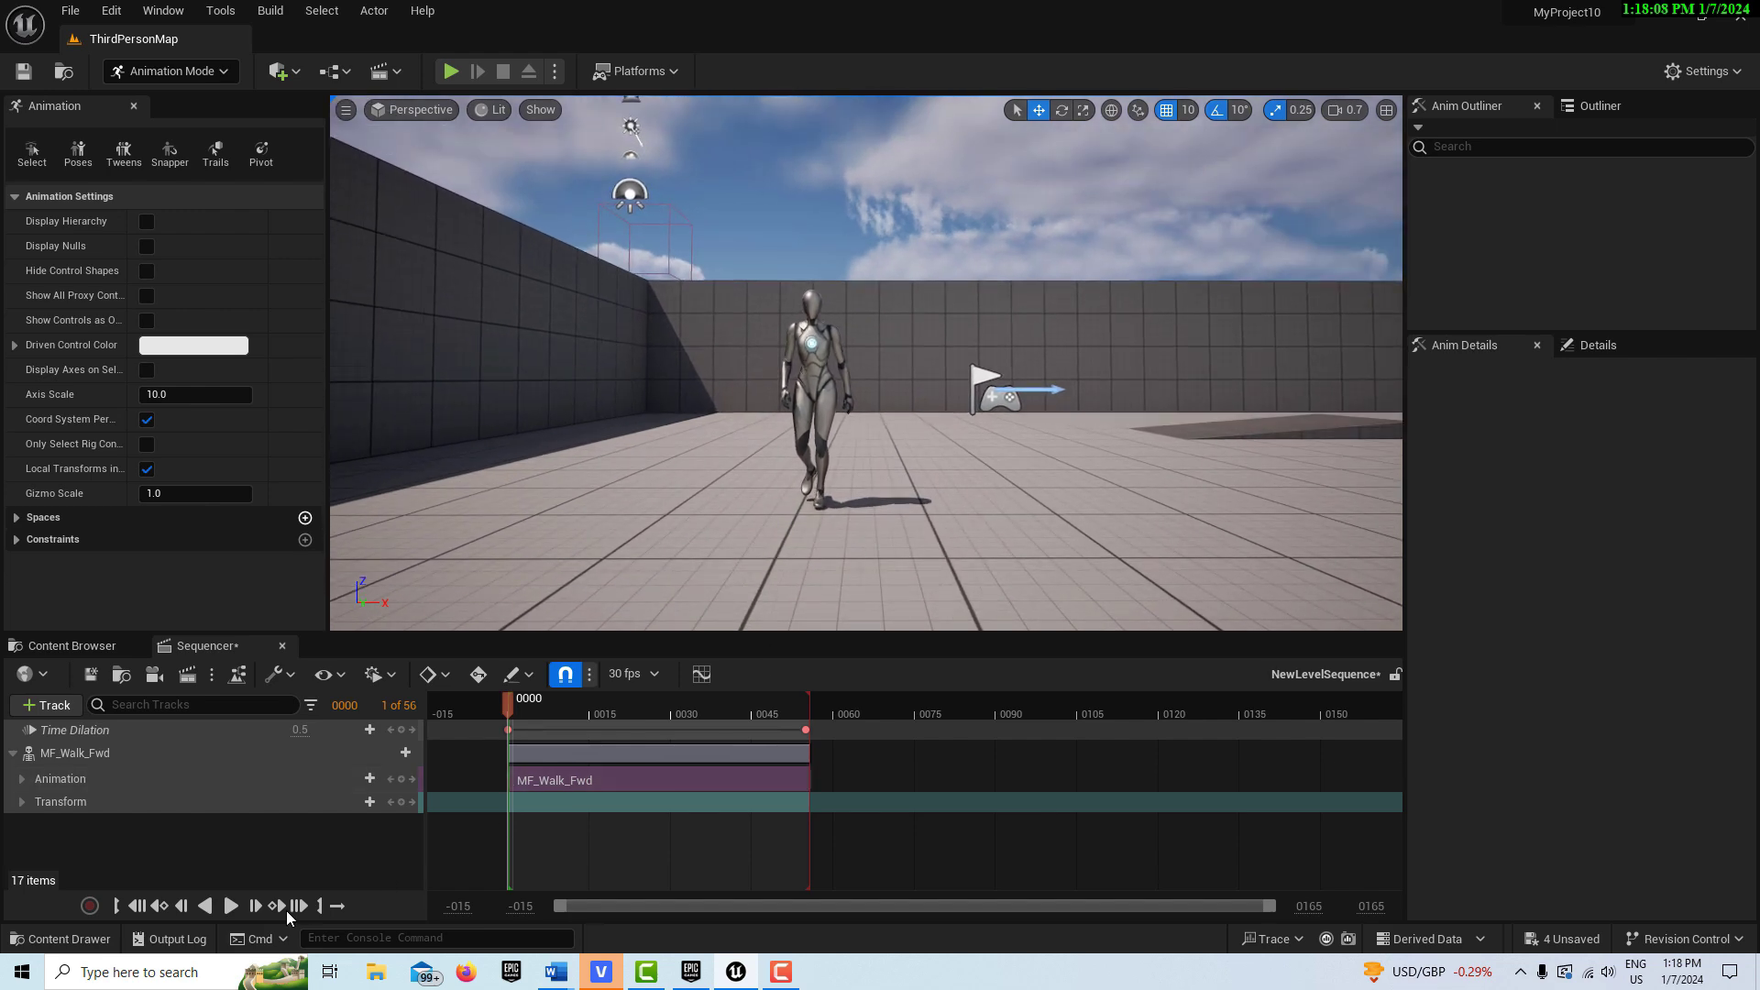
{"action": "left_click", "coordinate": [230, 906]}
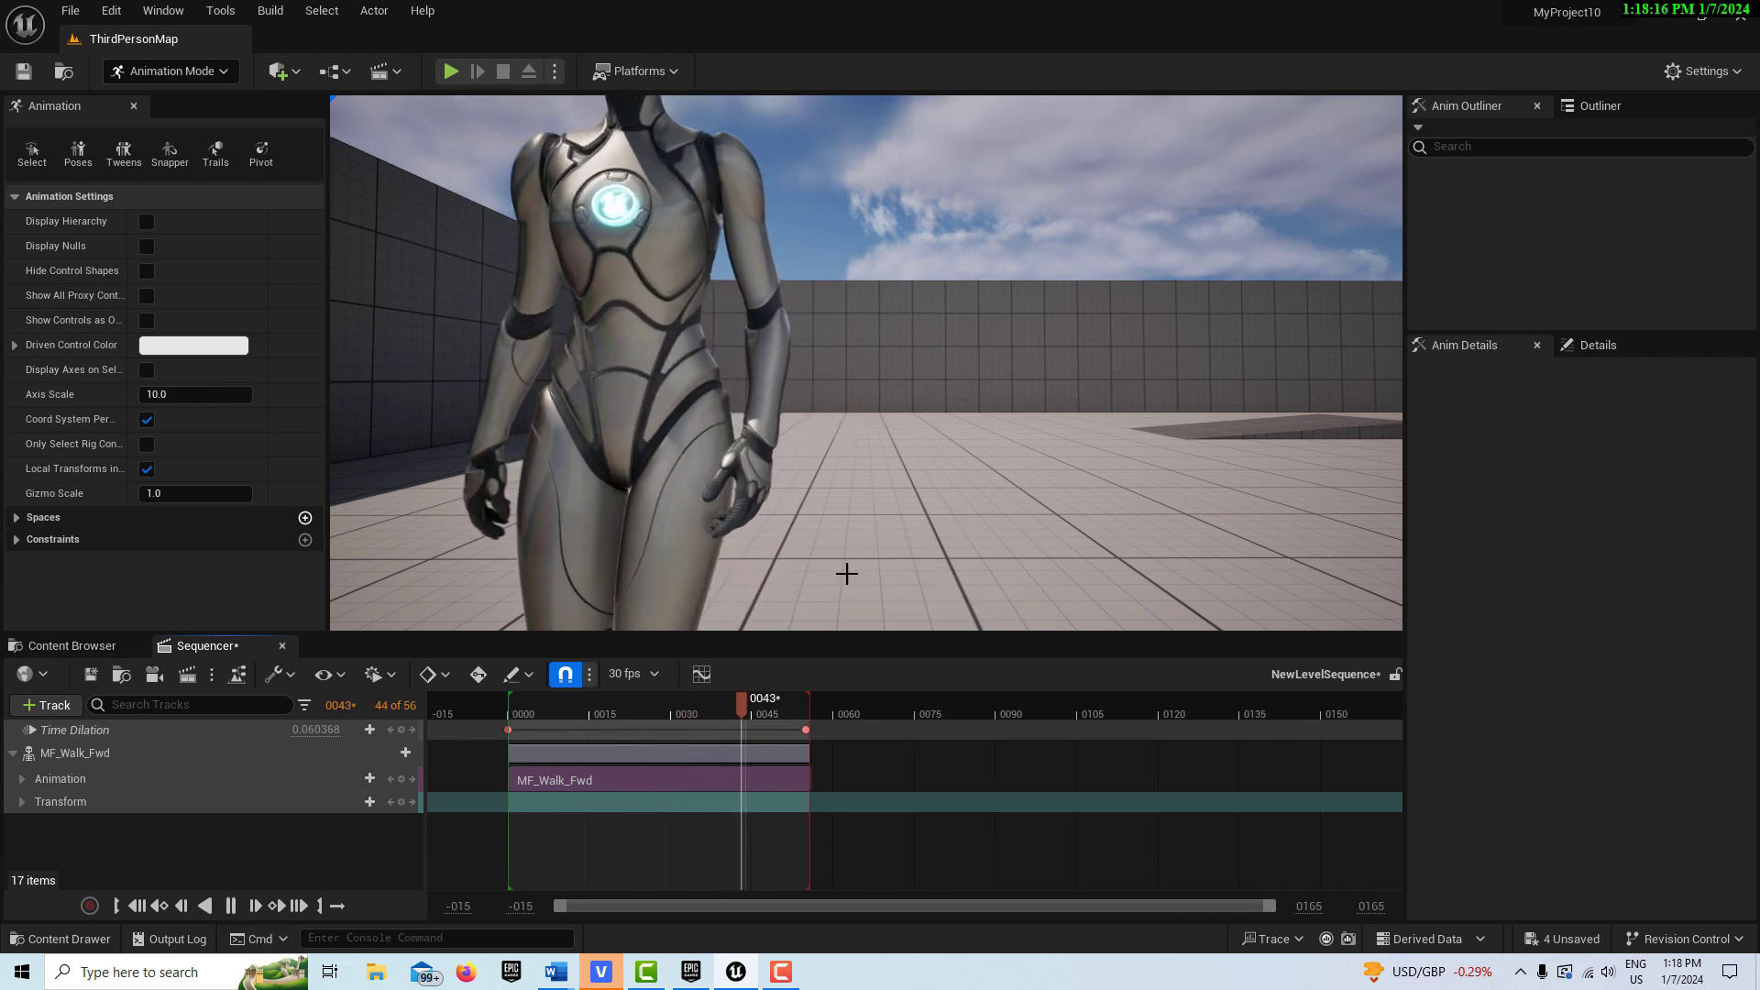
{"action": "right_click_drag", "start_coordinate": [845, 574], "coordinate": [798, 427]}
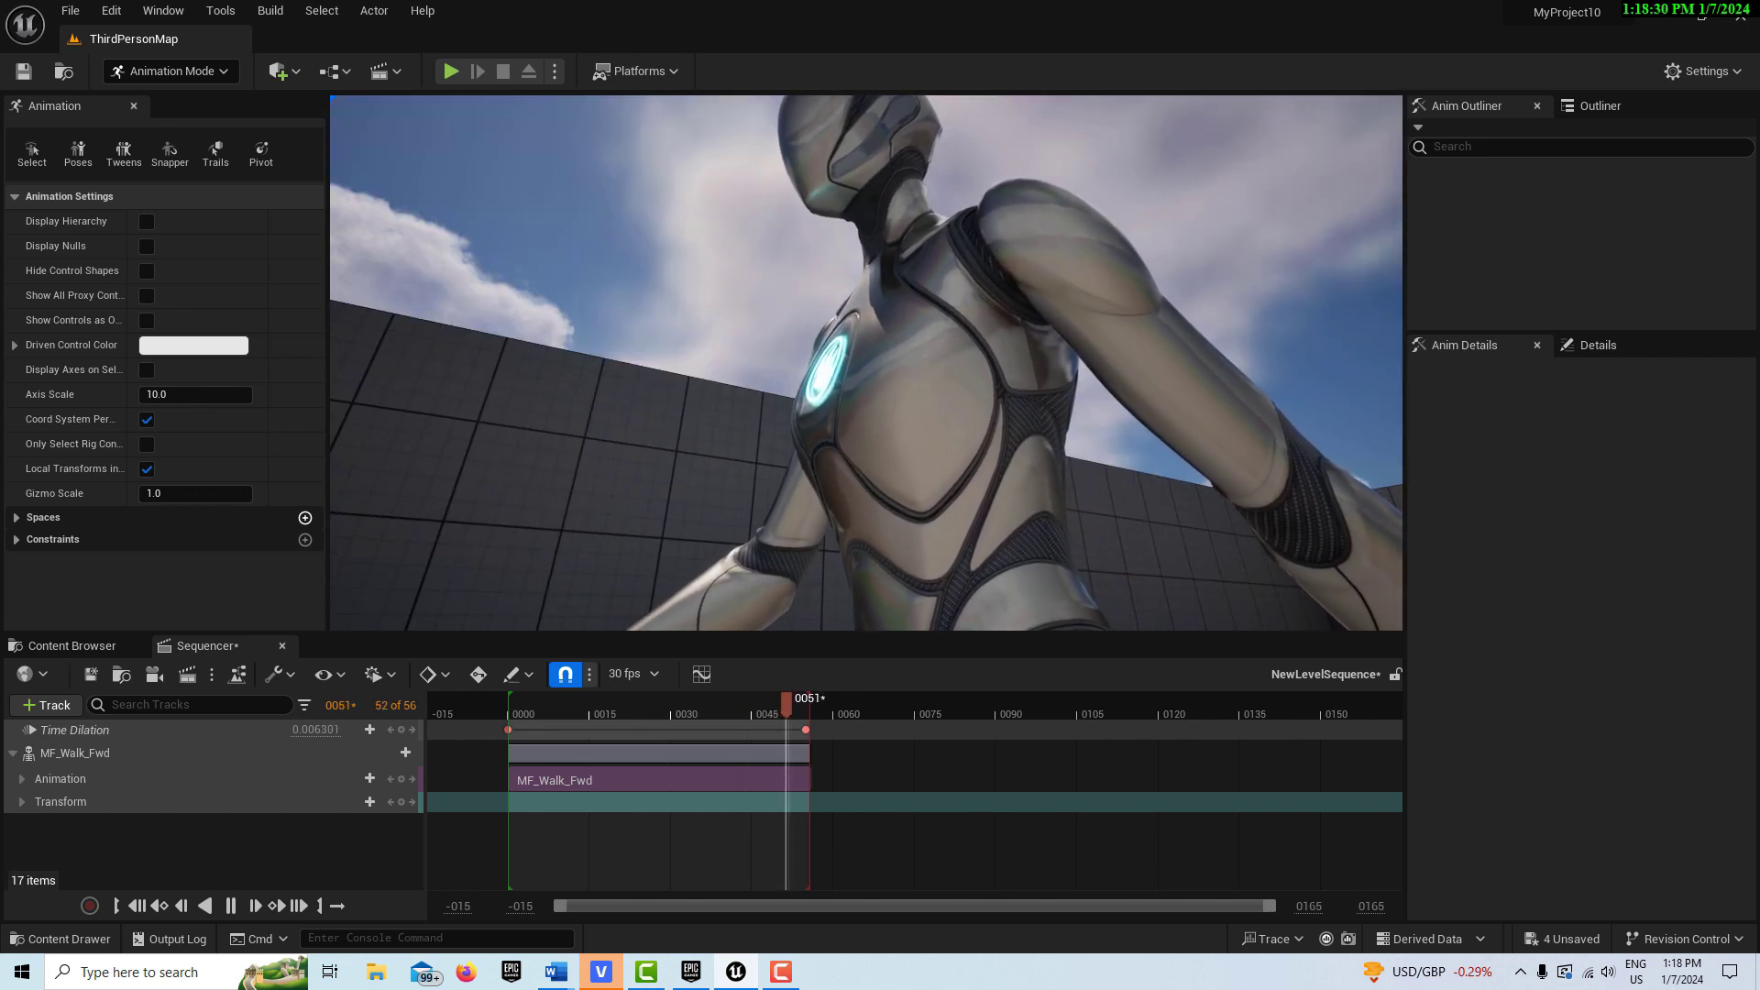
{"action": "left_click", "coordinate": [228, 906]}
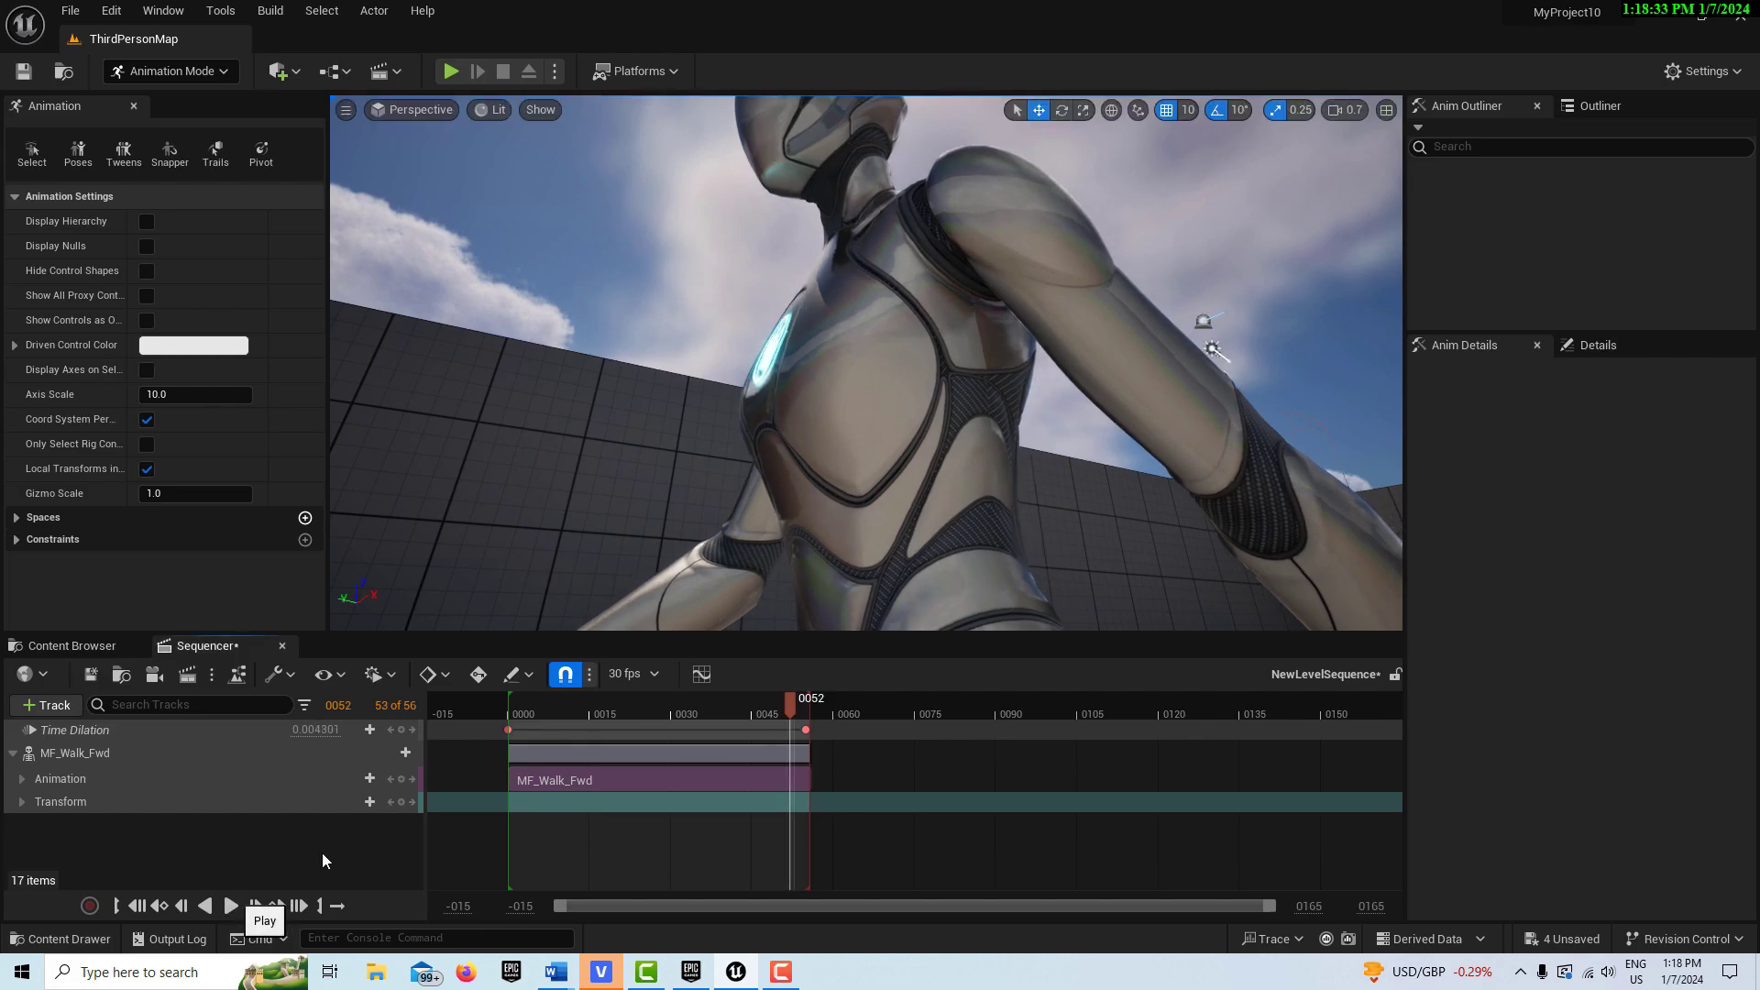